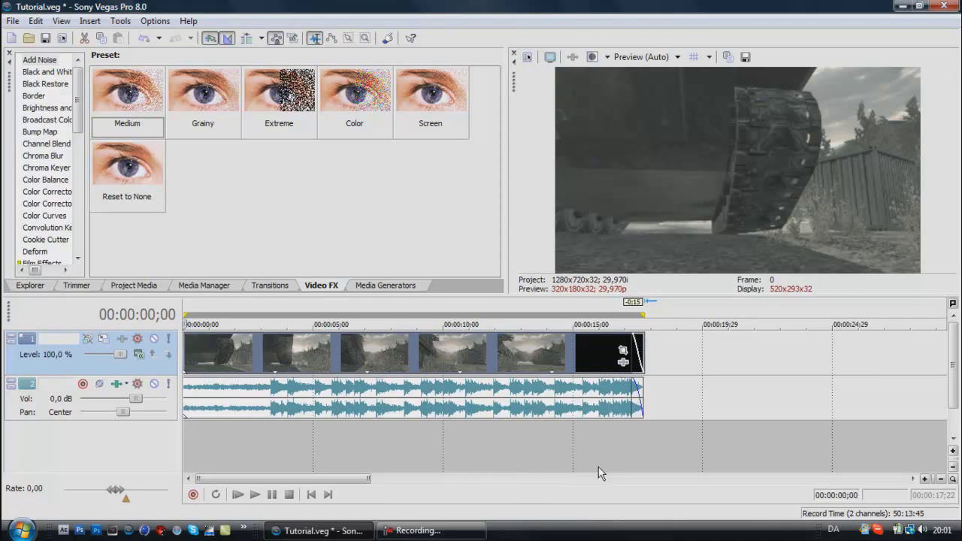
Play the Tutorial.veg timeline from 00:00:00;00 to hear where the music beats fall
key("space")
key("space")
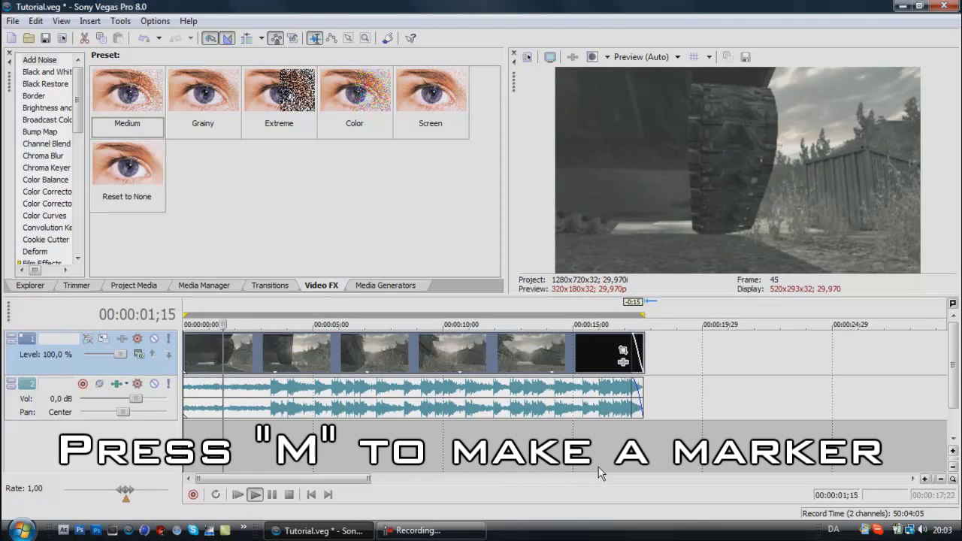
During playback, drop a numbered marker with M on each music beat through the last beats
key("m")
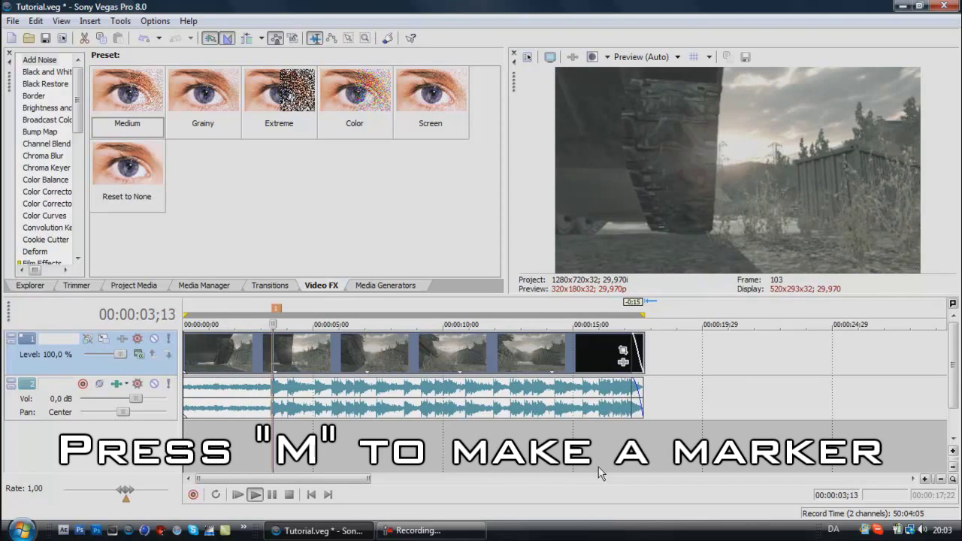
key("m")
key("m")
key("m")
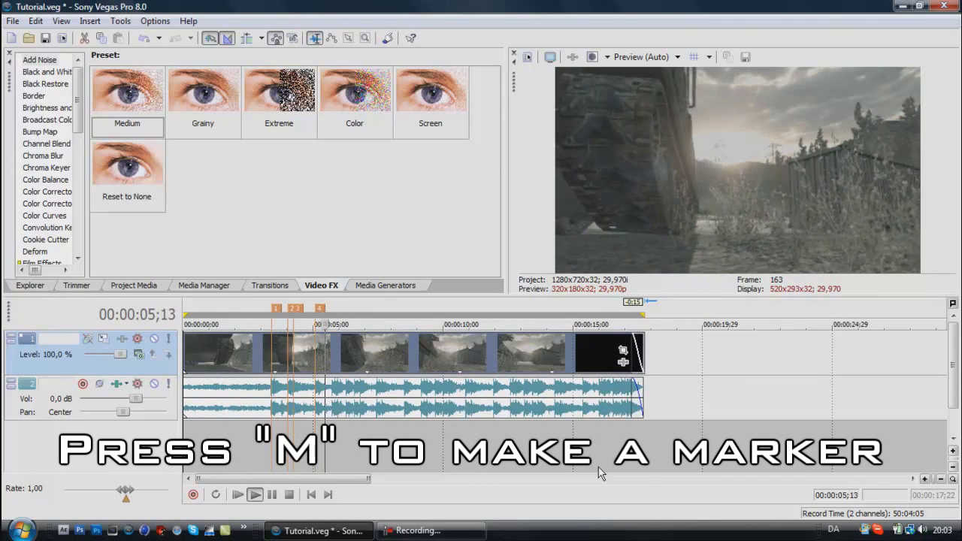
key("m")
key("m")
key("m")
key("m")
key("m")
key("m")
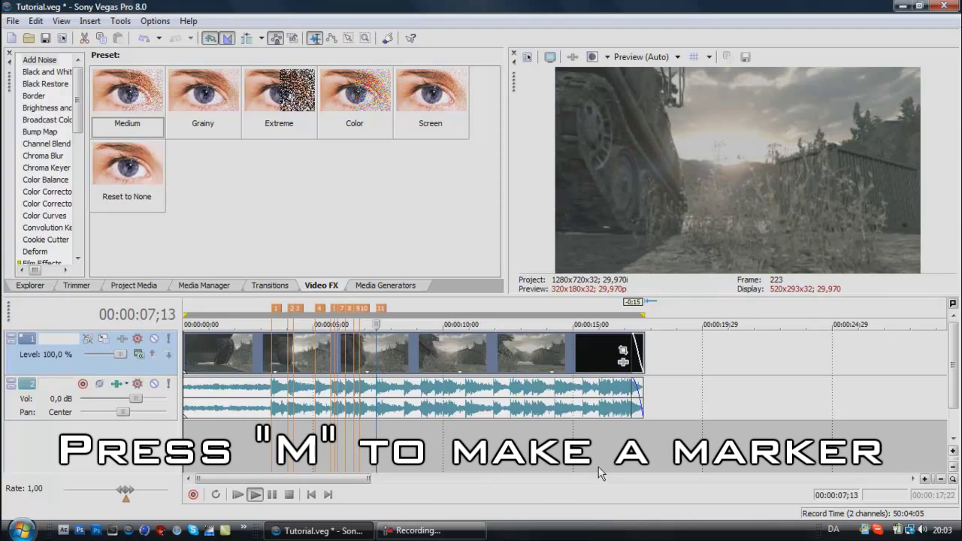
key("m")
key("m")
key("m")
key("m")
key("m")
key("m")
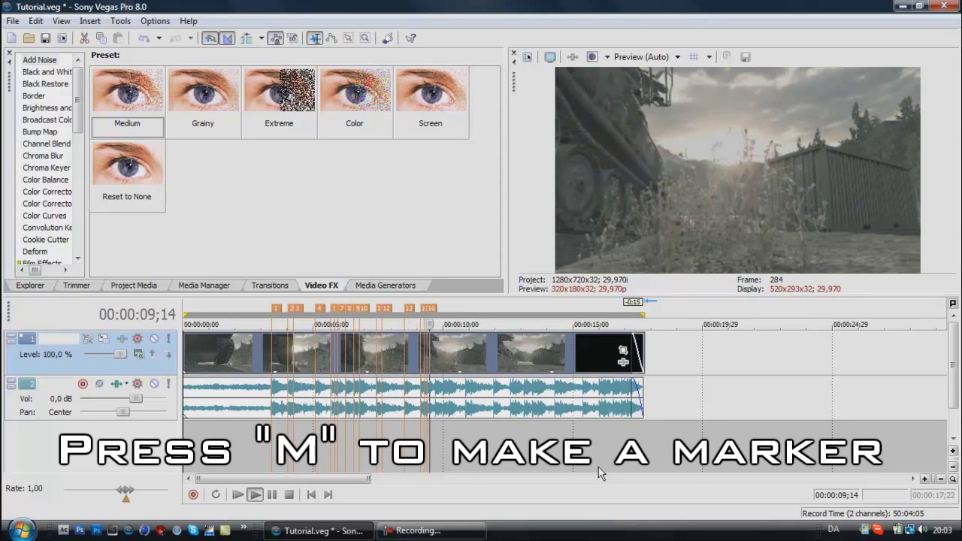
key("m")
key("m")
key("m")
key("m")
key("m")
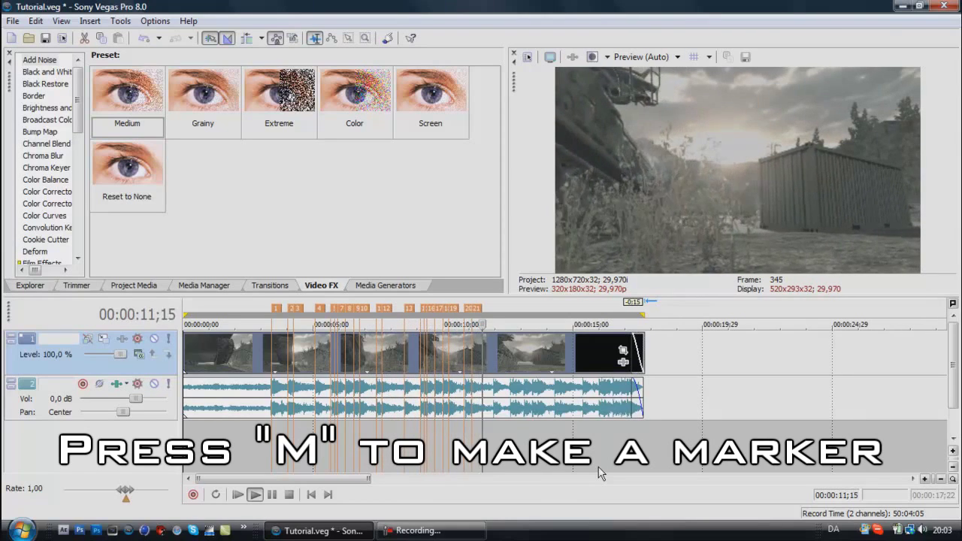
key("m")
key("m")
key("m")
key("m")
key("m")
key("m")
key("m")
key("m")
key("m")
key("m")
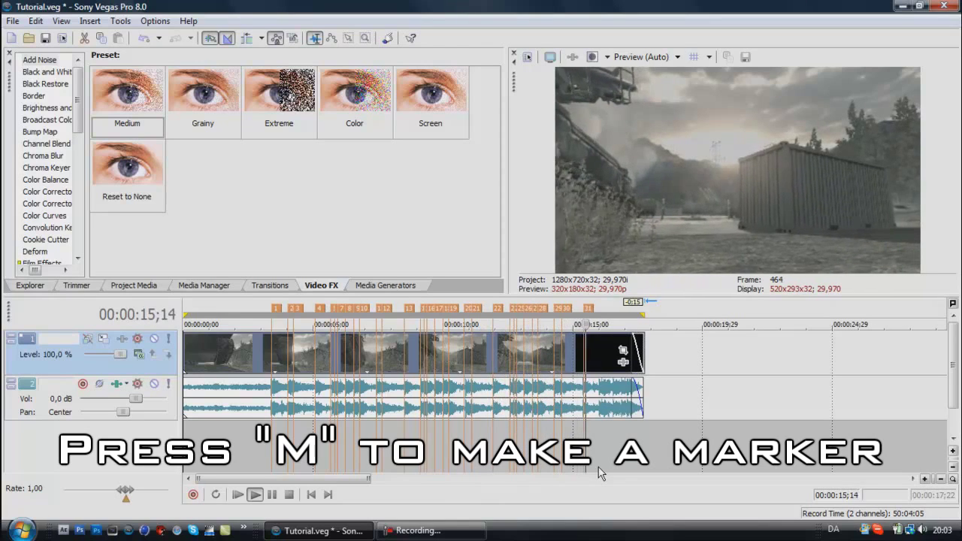
key("m")
key("m")
key("m")
key("m")
key("m")
key("m")
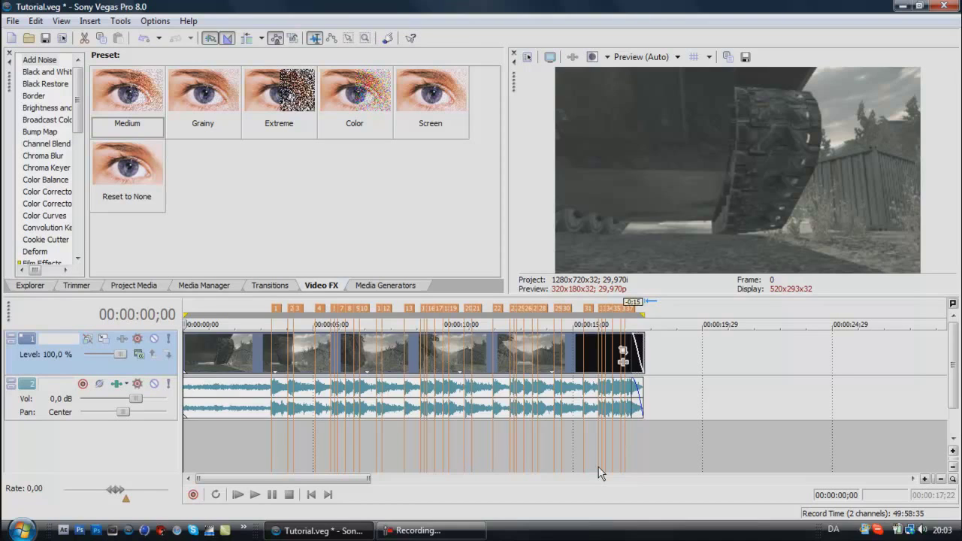
Set the cursor at the first beat near 03;12 and zoom in on the waveform
left_click(270, 392)
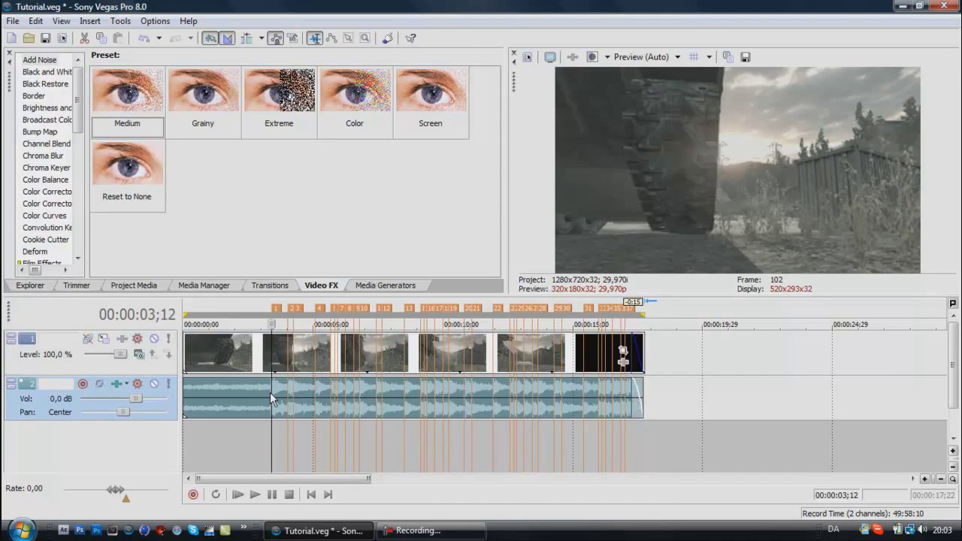
scroll(301, 410, "up", 2)
scroll(301, 404, "up", 4)
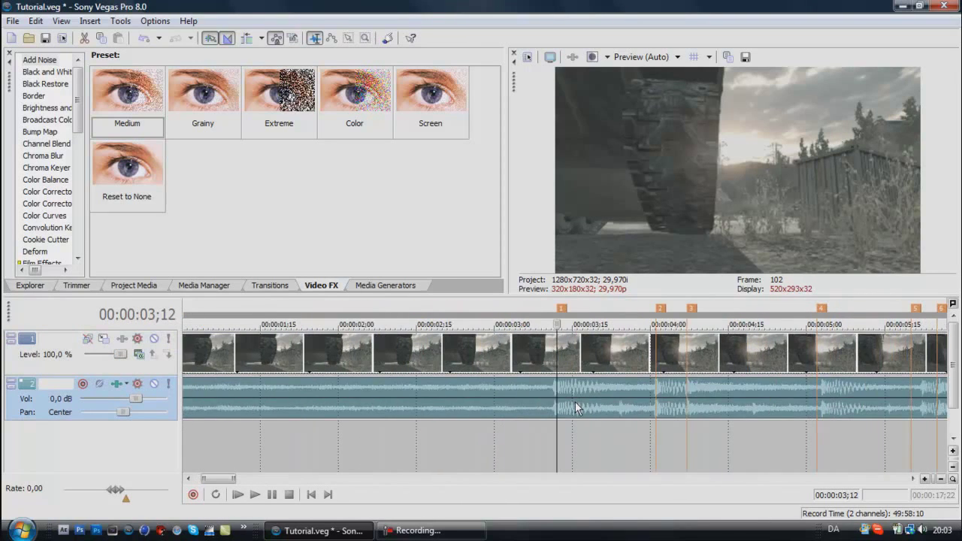
scroll(576, 401, "down", 3)
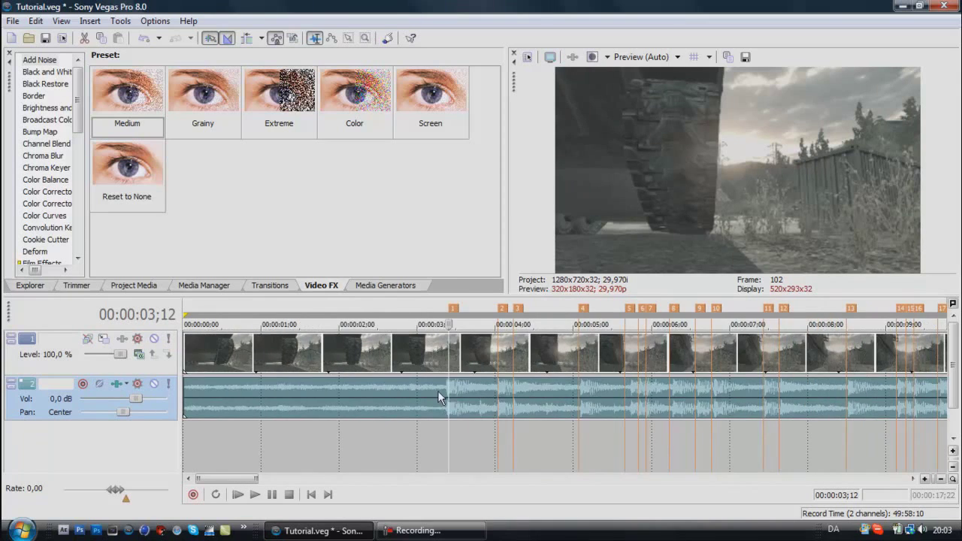
scroll(451, 395, "up", 3)
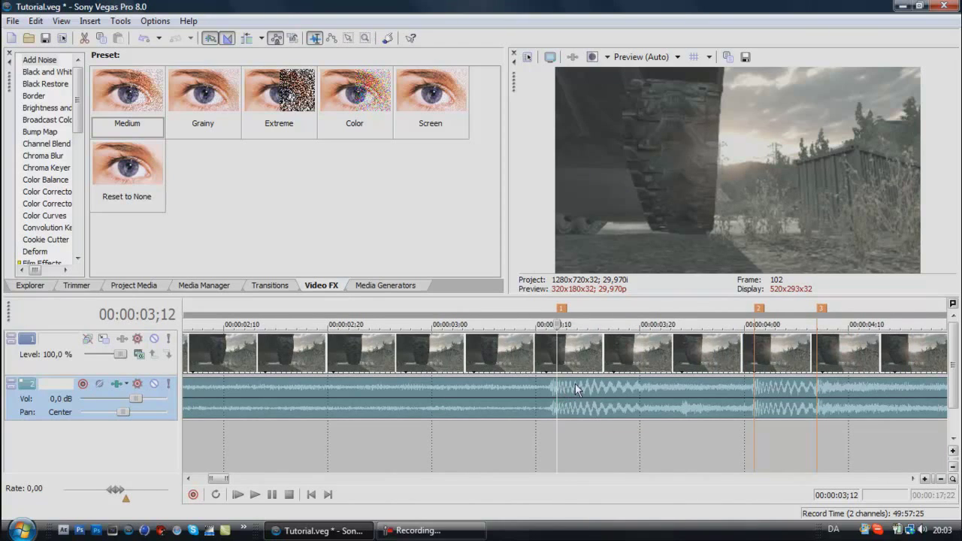
scroll(559, 390, "down", 3)
scroll(556, 392, "up", 6)
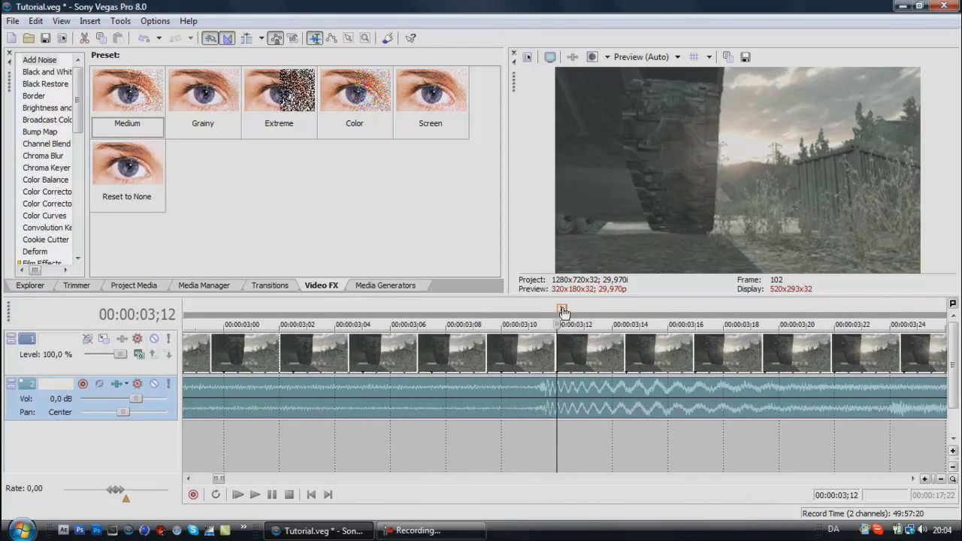
scroll(586, 385, "down", 1)
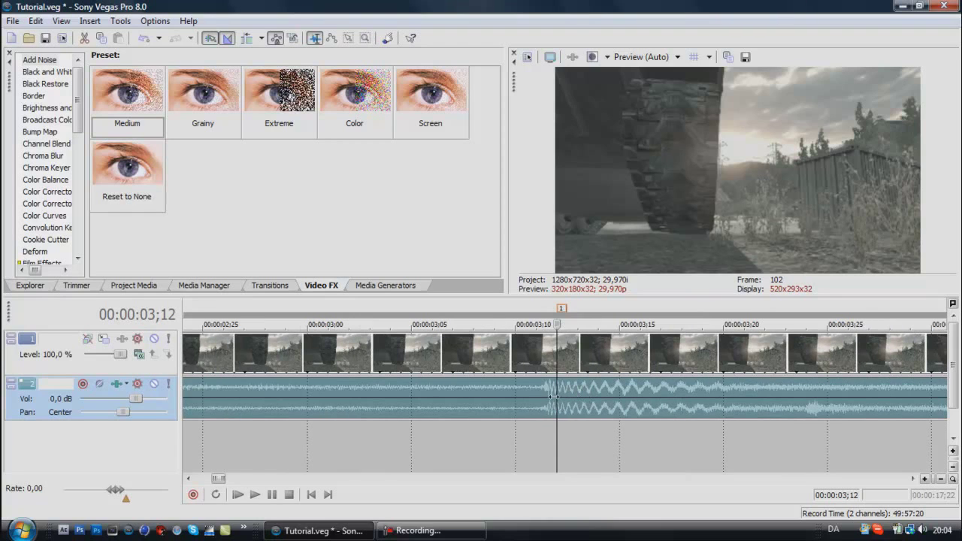
scroll(675, 406, "down", 2)
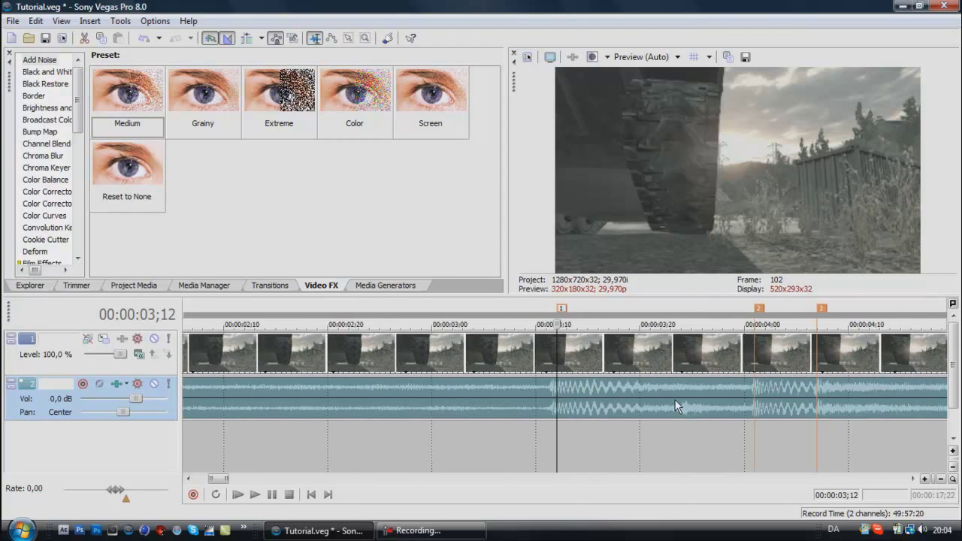
Put the cursor exactly on the beat at 00:00:05;03 and drag marker 4 onto it
left_click(756, 387)
scroll(756, 387, "up", 3)
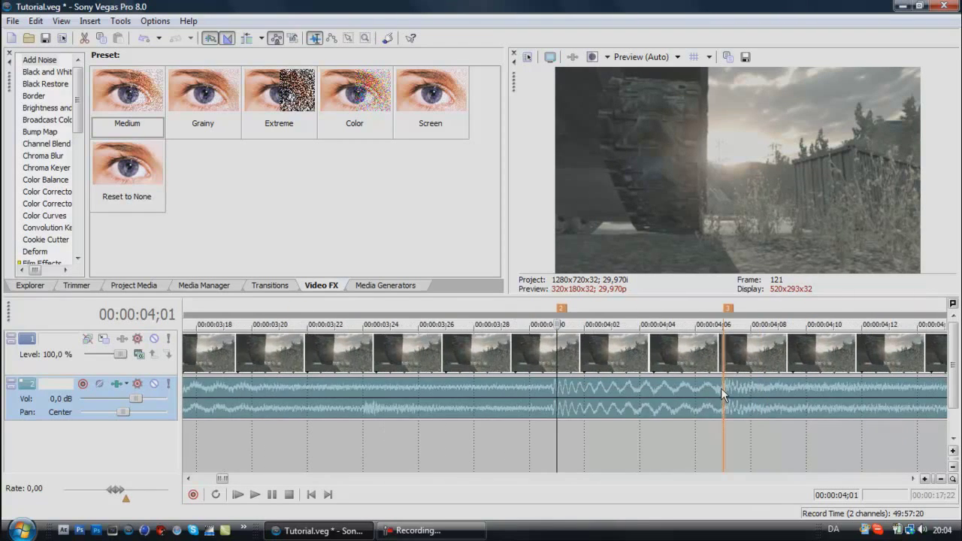
left_click(721, 388)
scroll(714, 394, "down", 4)
left_click(734, 390)
scroll(733, 390, "up", 3)
key("Right")
key("Left")
key("Right")
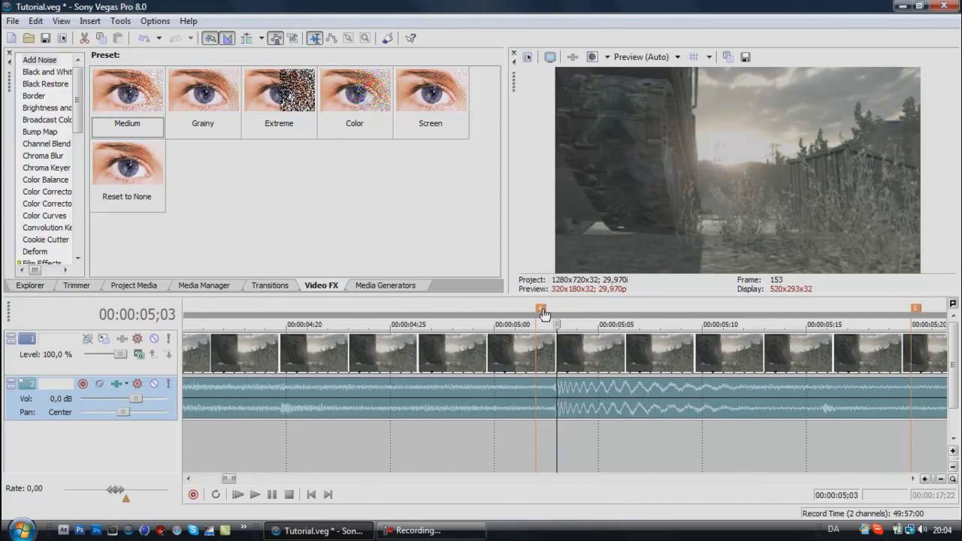
left_click_drag(540, 309, 560, 310)
scroll(556, 386, "down", 1)
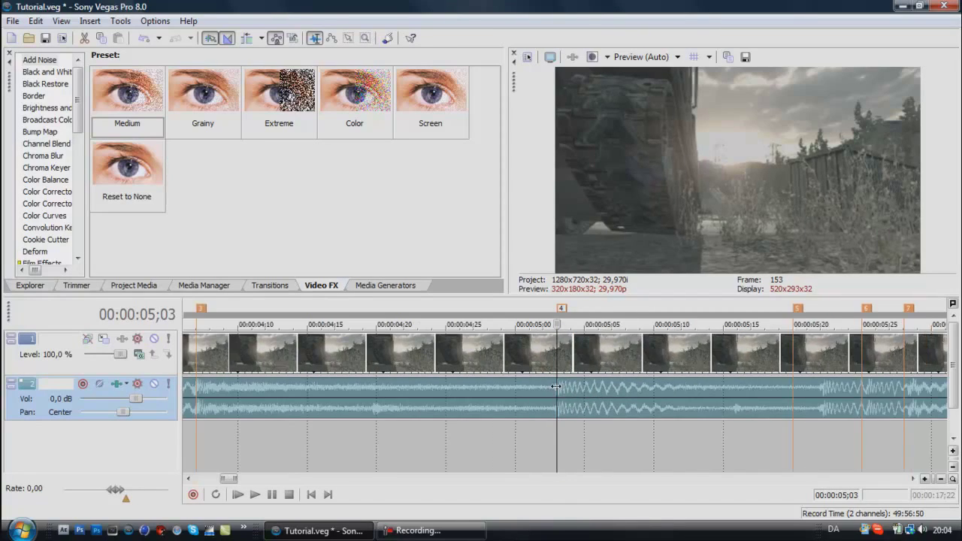
Play back to check the marker timing, then return to 00:00:00;00
key("space")
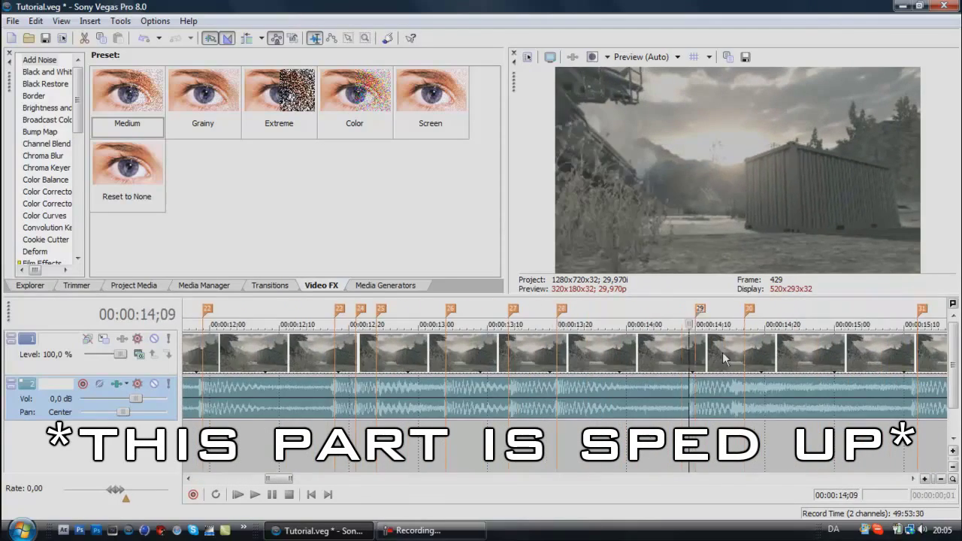
key("space")
scroll(520, 388, "down", 5)
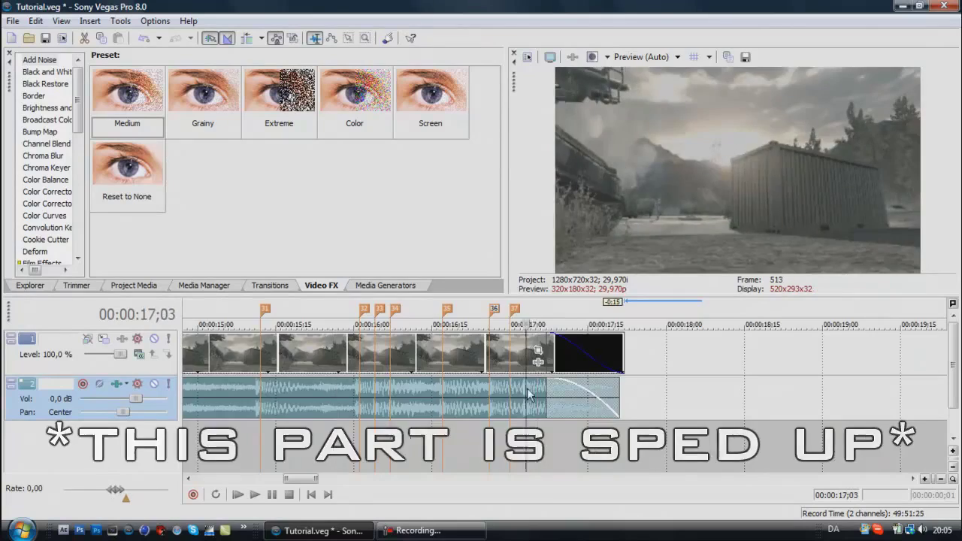
key("Home")
scroll(323, 387, "up", 2)
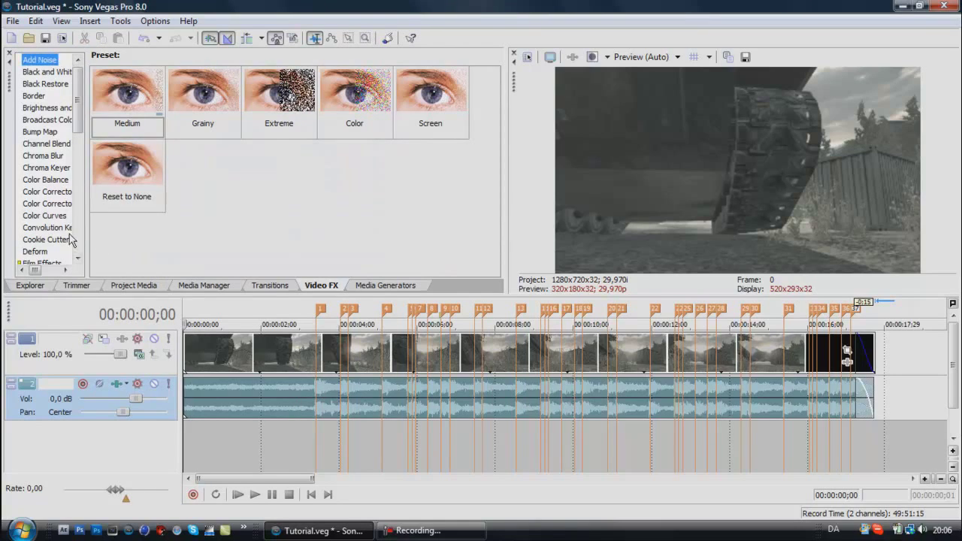
left_click(27, 218)
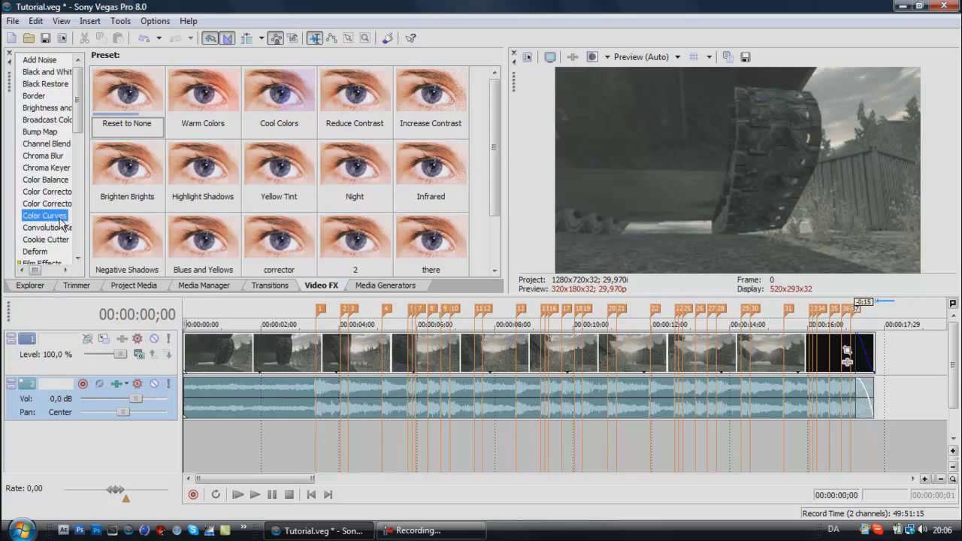
left_click(111, 96)
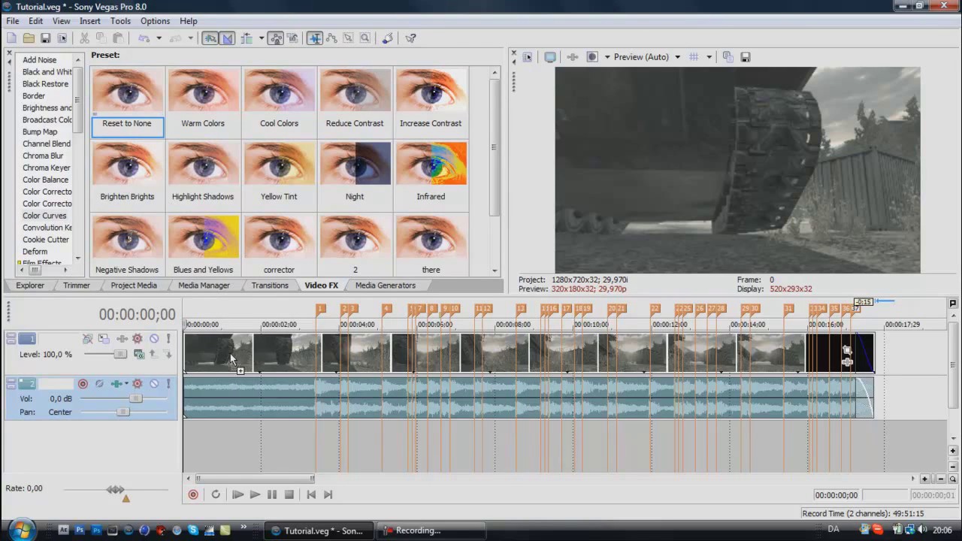
left_click_drag(231, 360, 230, 356)
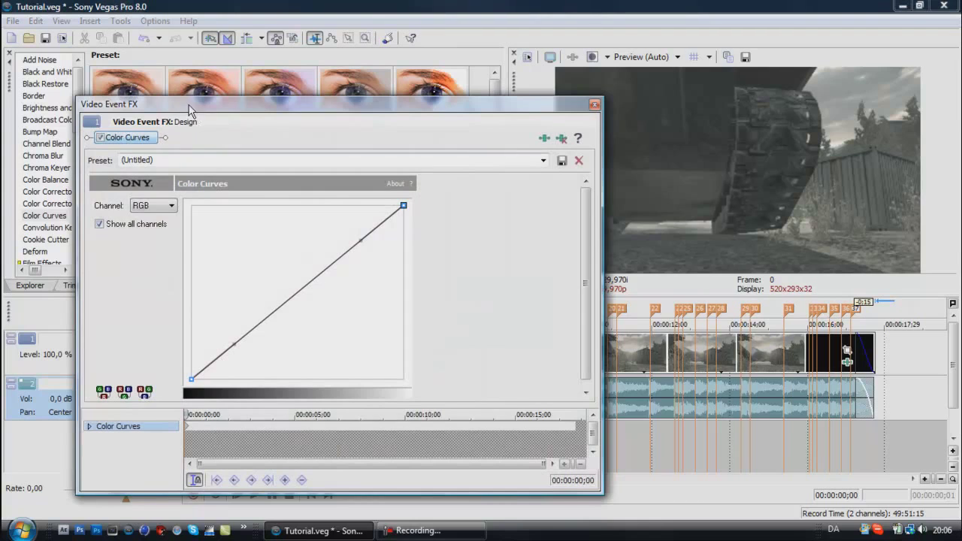
left_click_drag(189, 110, 116, 99)
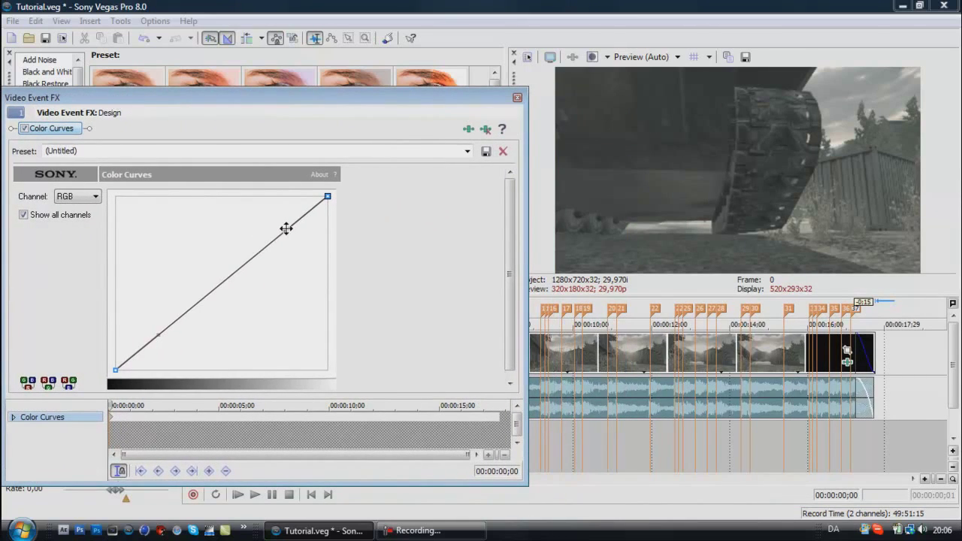
left_click_drag(283, 231, 329, 271)
double_click(328, 270)
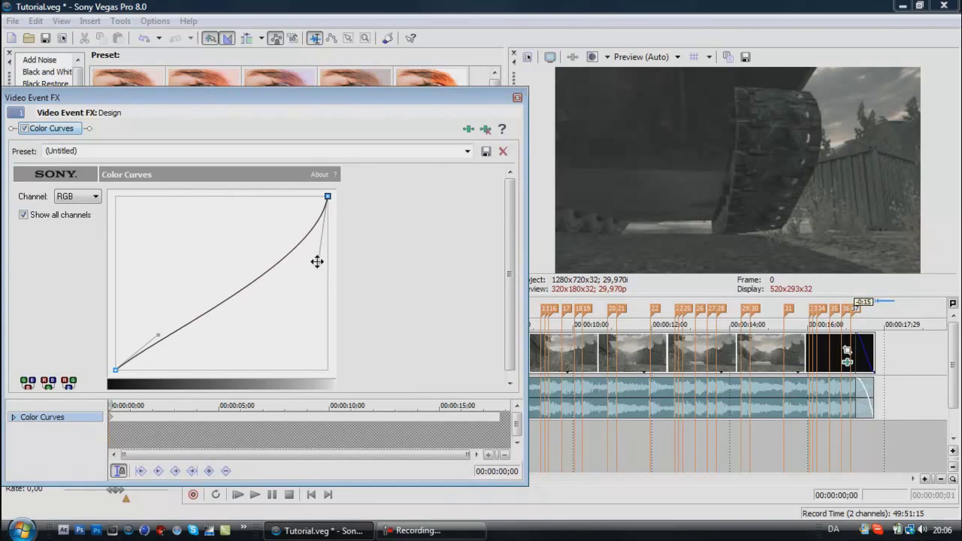
left_click_drag(157, 334, 178, 326)
key("ctrl+z")
left_click_drag(133, 97, 643, 103)
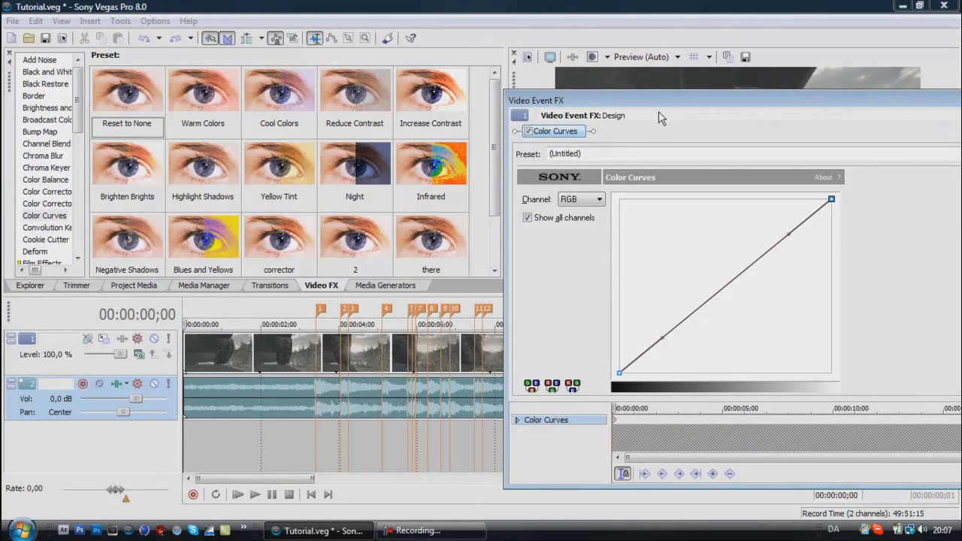
Enable Sync Cursor and line the playhead up with marker 1 at 00:00:03;12
left_click(621, 474)
left_click(690, 418)
key("Left")
key("Left")
key("Left")
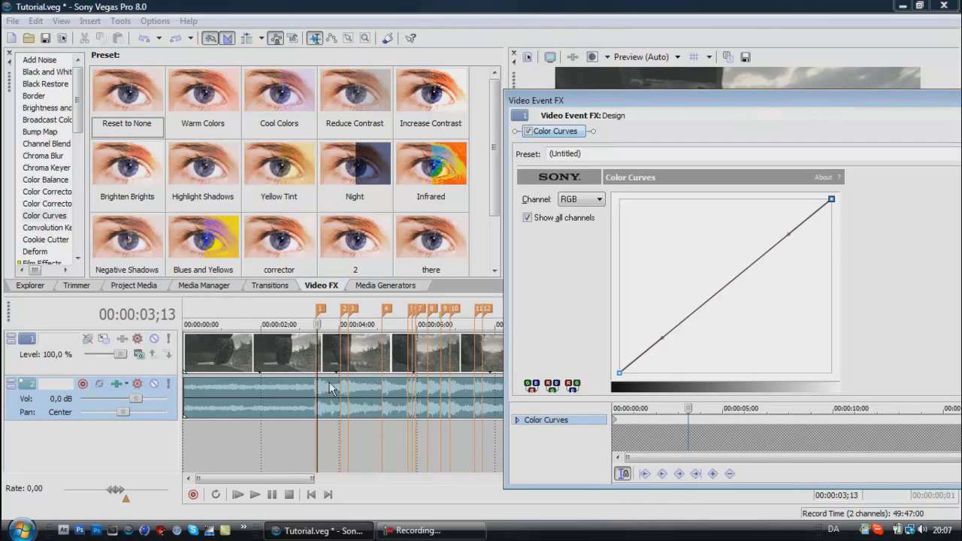
left_click(293, 359)
key("Right")
key("Right")
key("Right")
key("Right")
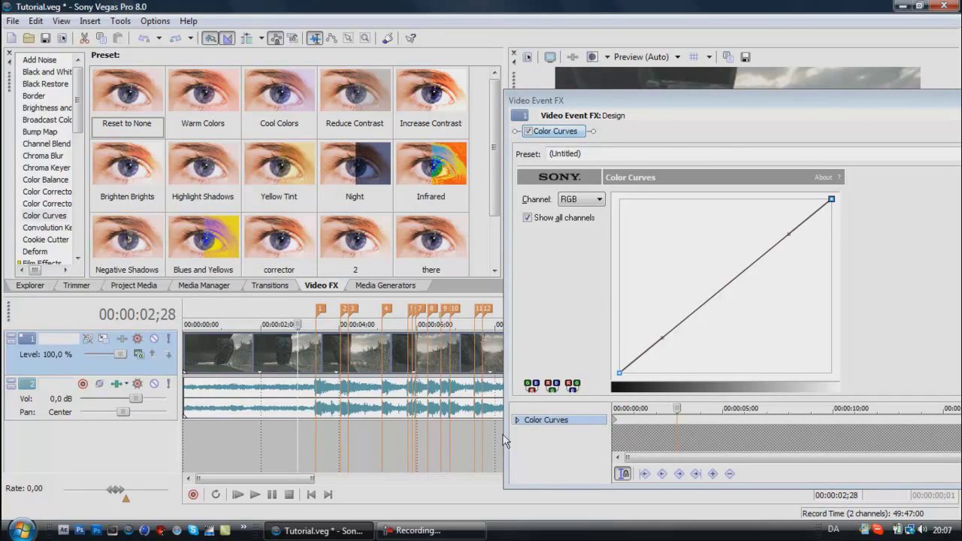
left_click(314, 358)
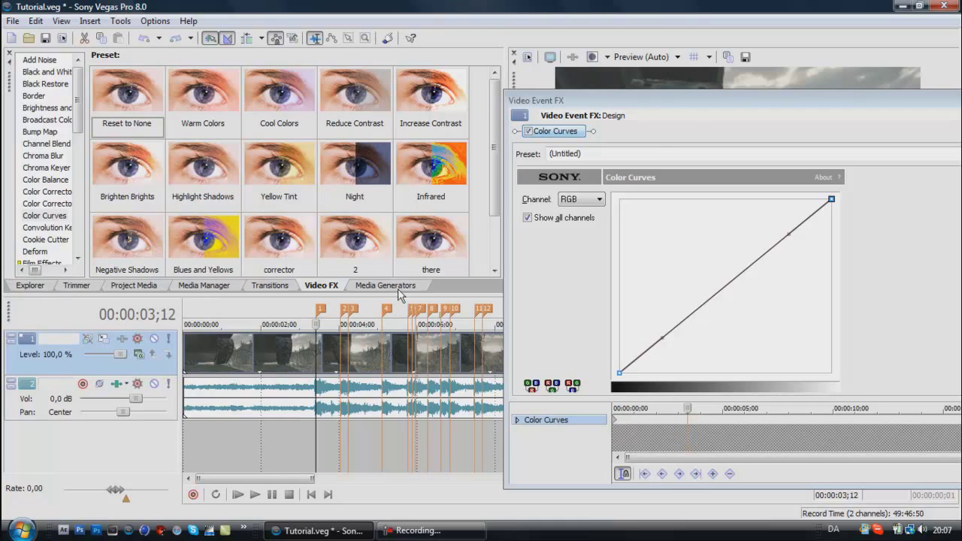
left_click(320, 309)
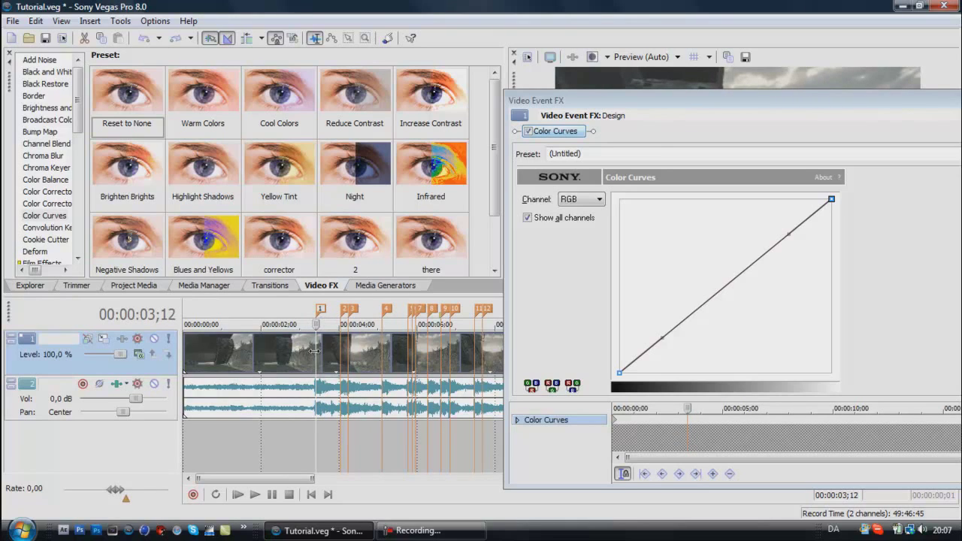
Add Color Curves keyframes at 03;11 and 03;12, then move the settings aside
left_click(688, 425)
left_click(687, 423)
scroll(687, 424, "up", 2)
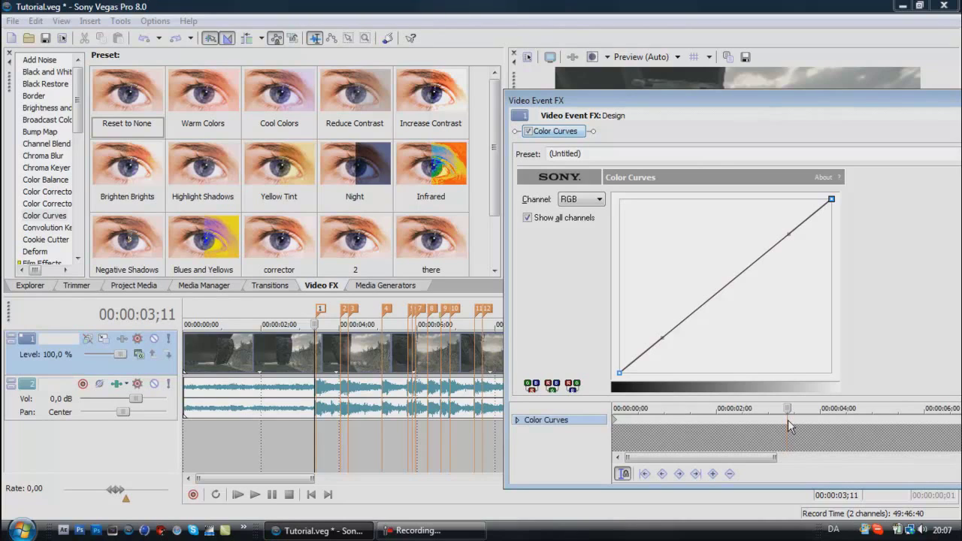
left_click(712, 474)
left_click(792, 421)
scroll(777, 420, "up", 3)
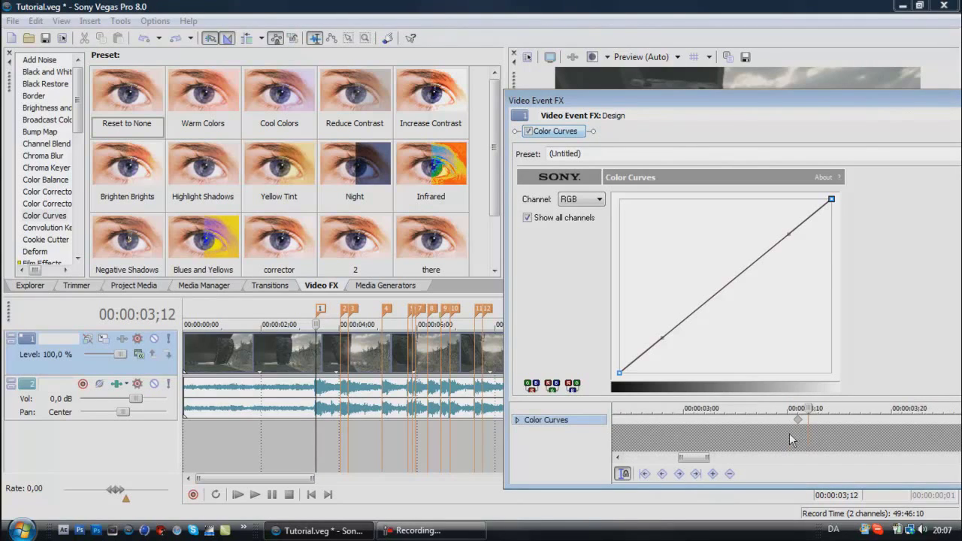
left_click_drag(722, 106, 241, 110)
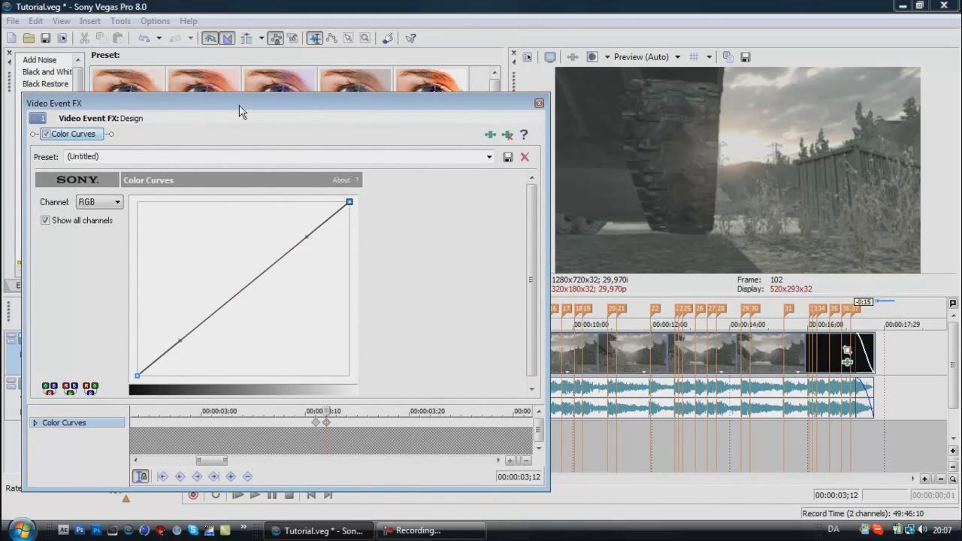
Bow the curve upward at 03;12, close Video Event FX, and preview from 03;05
left_click_drag(305, 235, 275, 220)
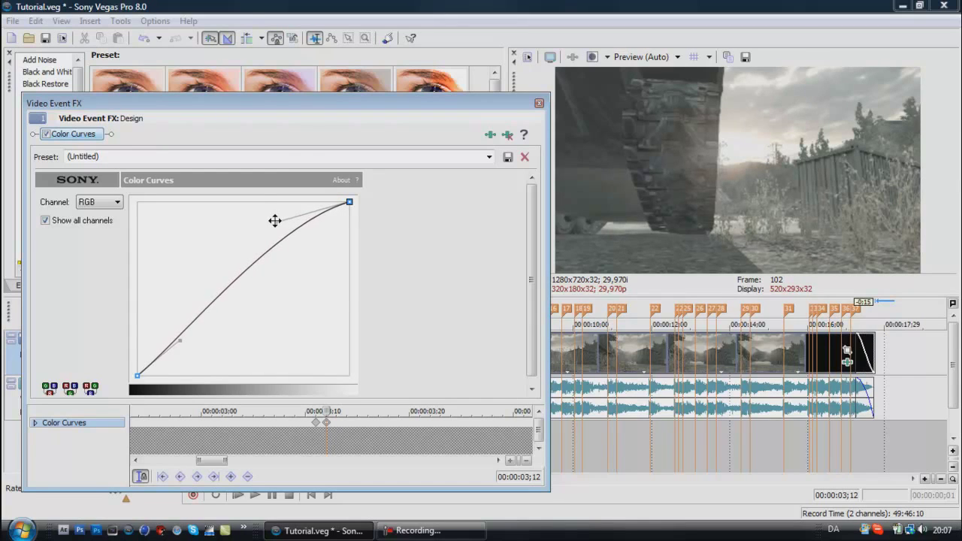
left_click(539, 103)
left_click(306, 343)
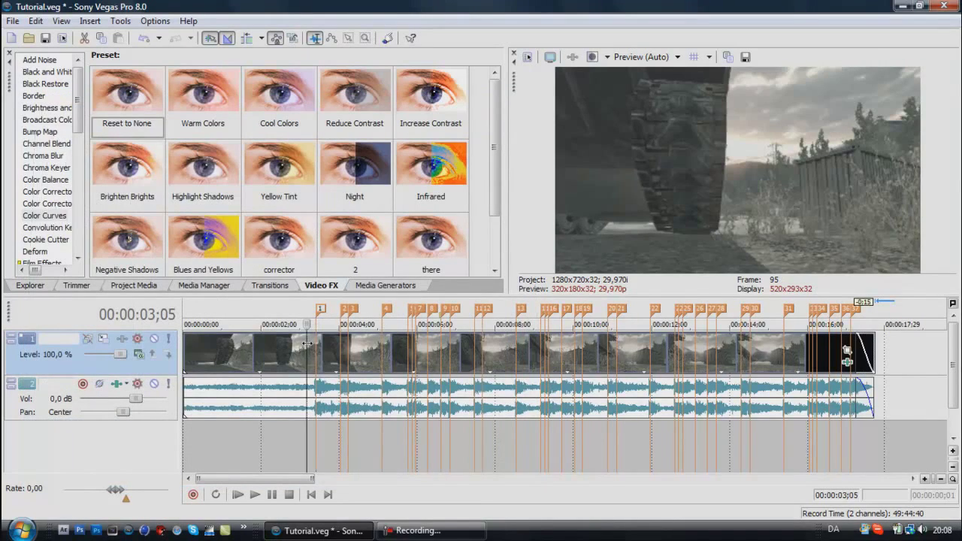
key("space")
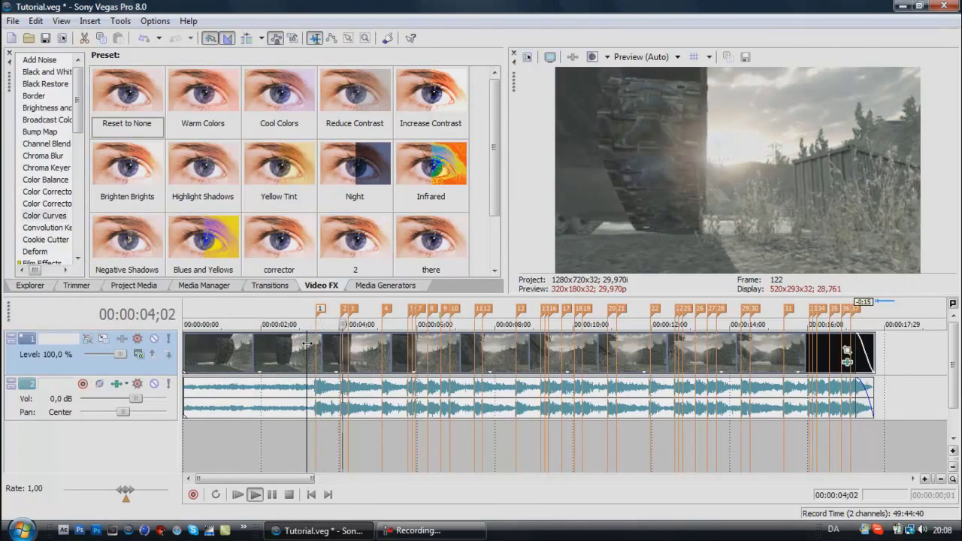
Stop playback, move to 03;12, and reopen the Color Curves settings on the right
key("space")
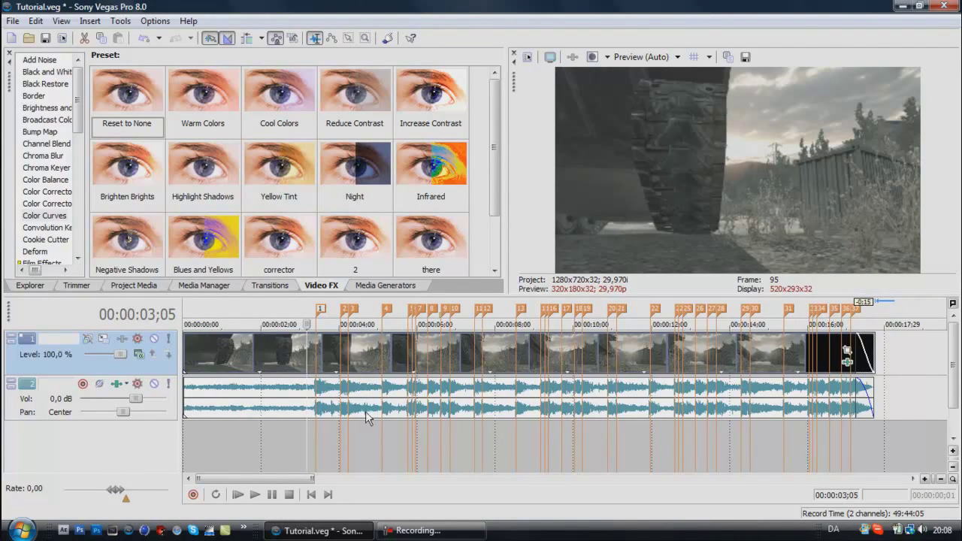
left_click(316, 360)
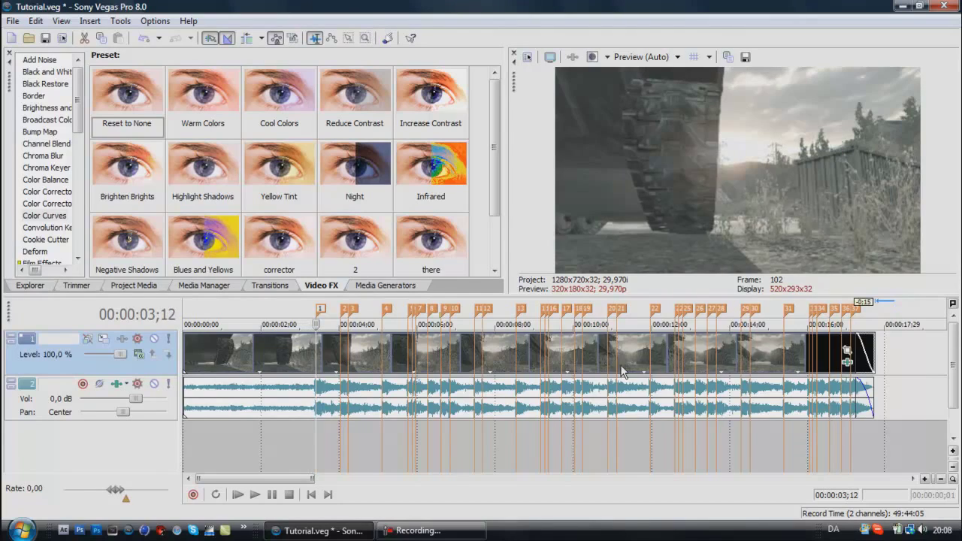
left_click(846, 364)
left_click_drag(304, 120, 756, 130)
Add a straight-curve Color Curves keyframe at 03;26 and compare it with the 03;11 keyframe
left_click(333, 345)
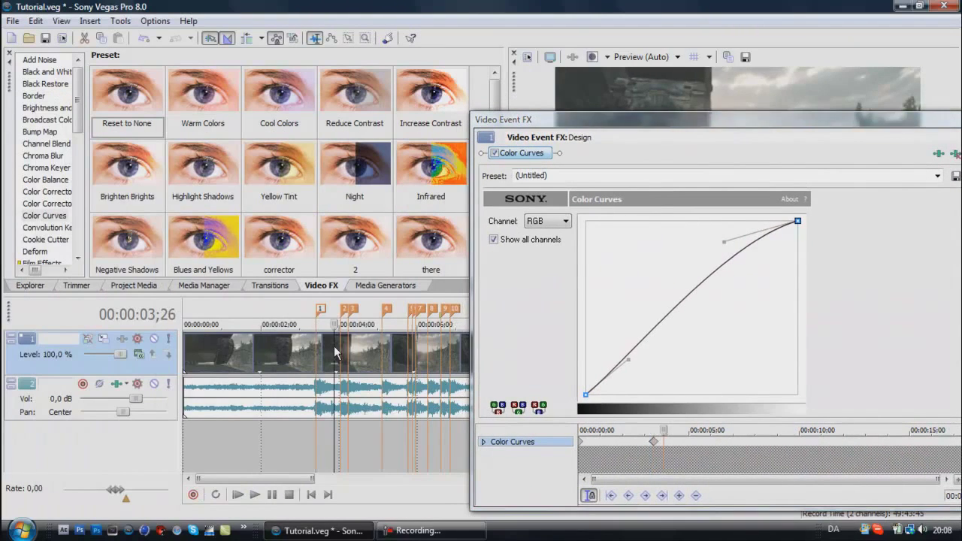
double_click(663, 442)
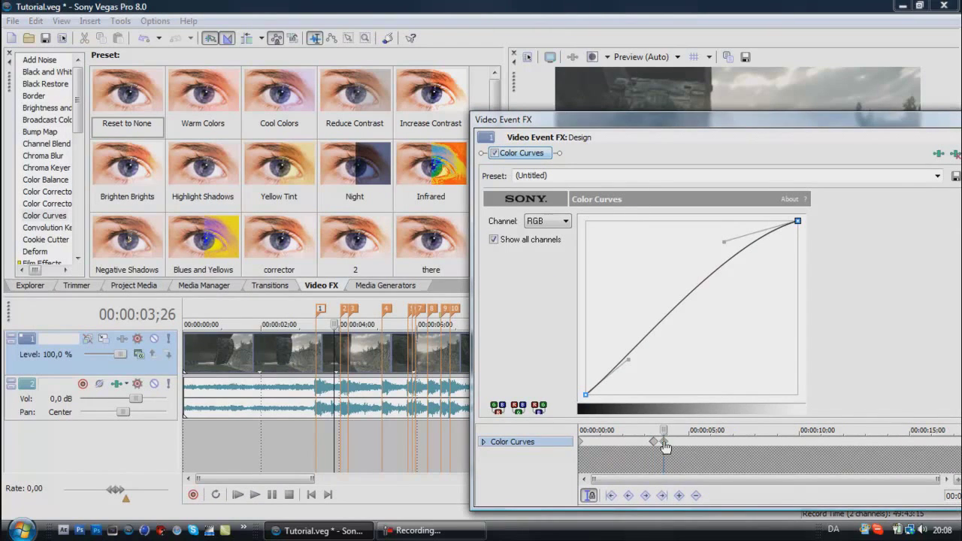
scroll(665, 446, "up", 2)
scroll(741, 446, "up", 2)
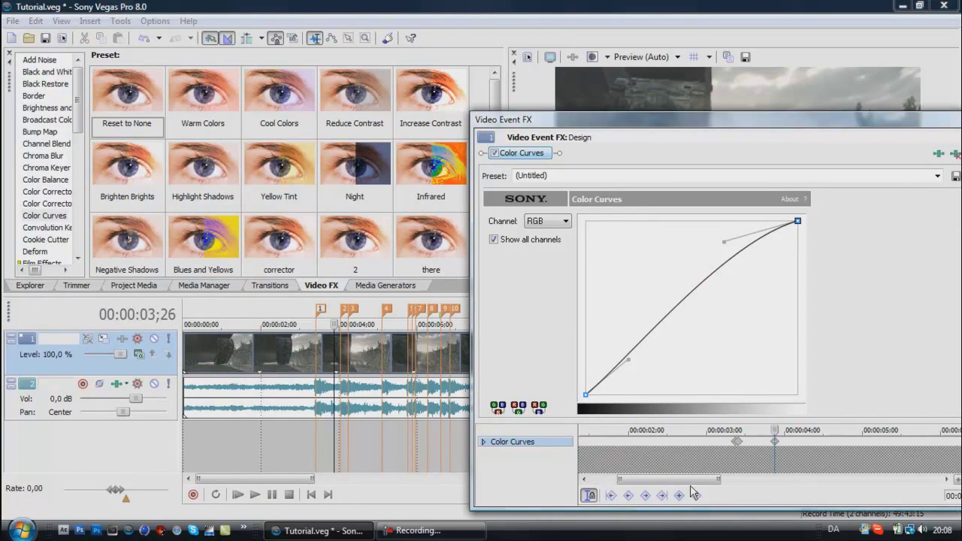
left_click(736, 443)
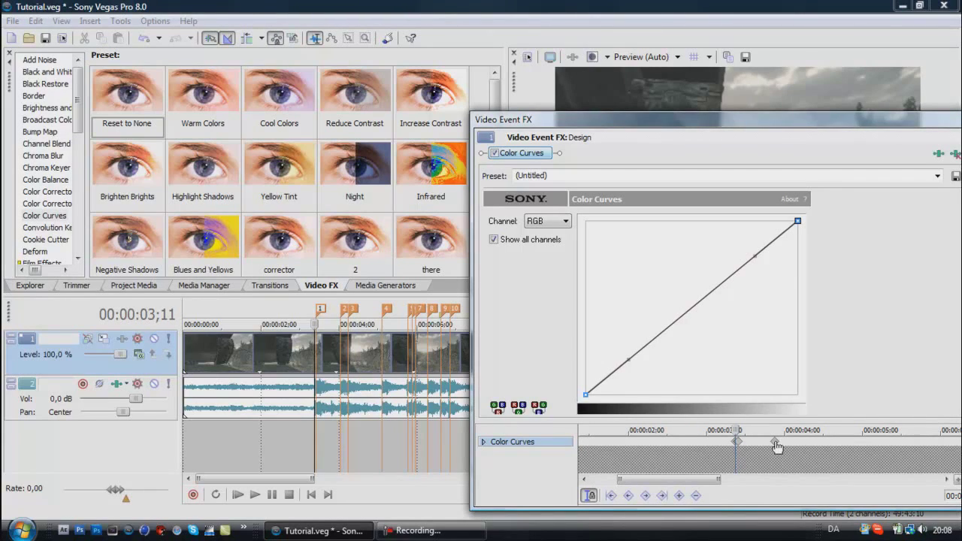
left_click(775, 443)
left_click(736, 443)
left_click(774, 443)
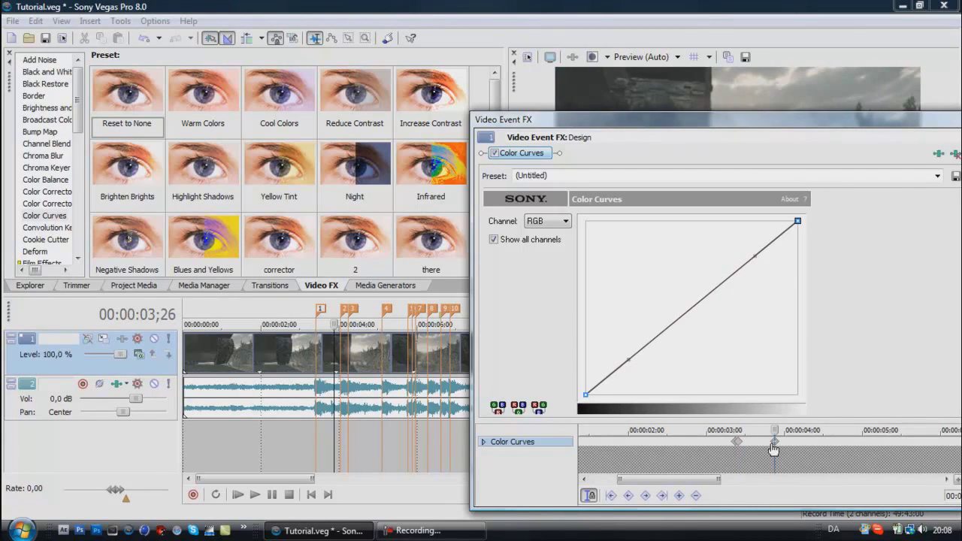
Move the effect settings aside and return the playhead to 03;11
left_click_drag(757, 131, 567, 170)
left_click(315, 361)
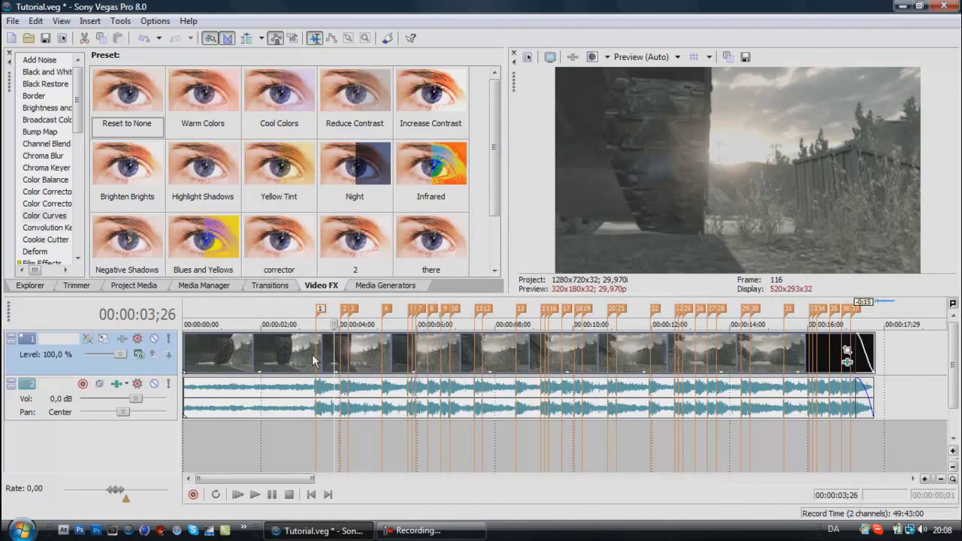
left_click(304, 349)
Preview the flash, then reopen Color Curves at the 03;11 keyframe and shift the window left
key("space")
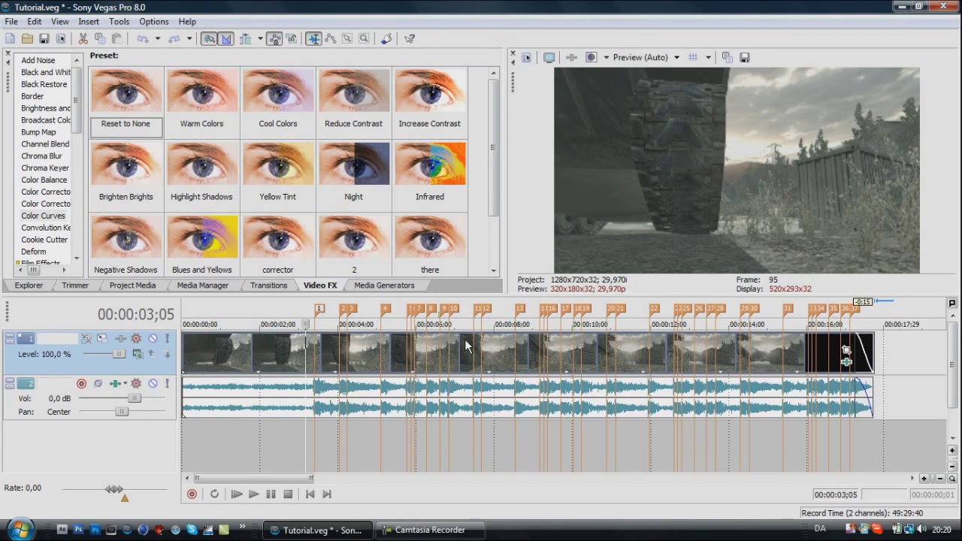
left_click(847, 363)
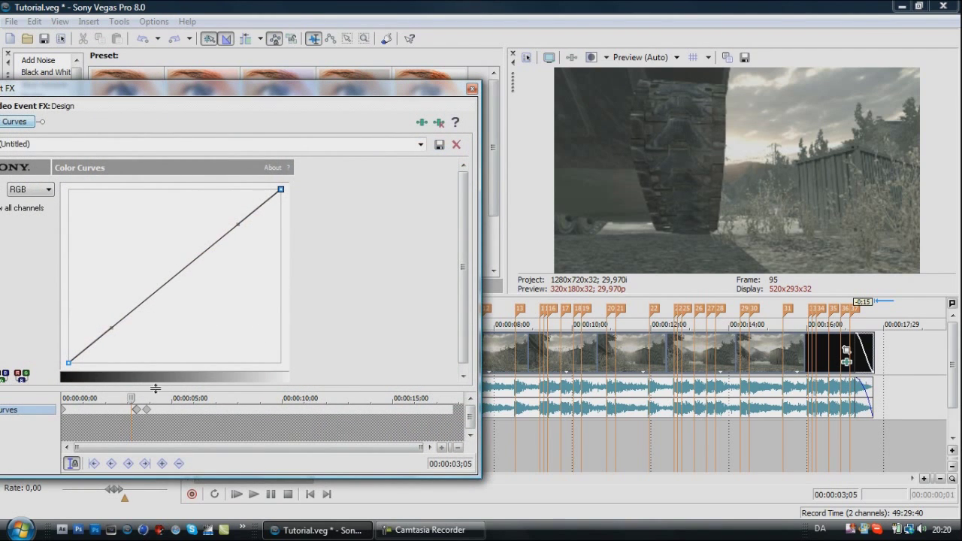
left_click(134, 411)
scroll(225, 419, "up", 5)
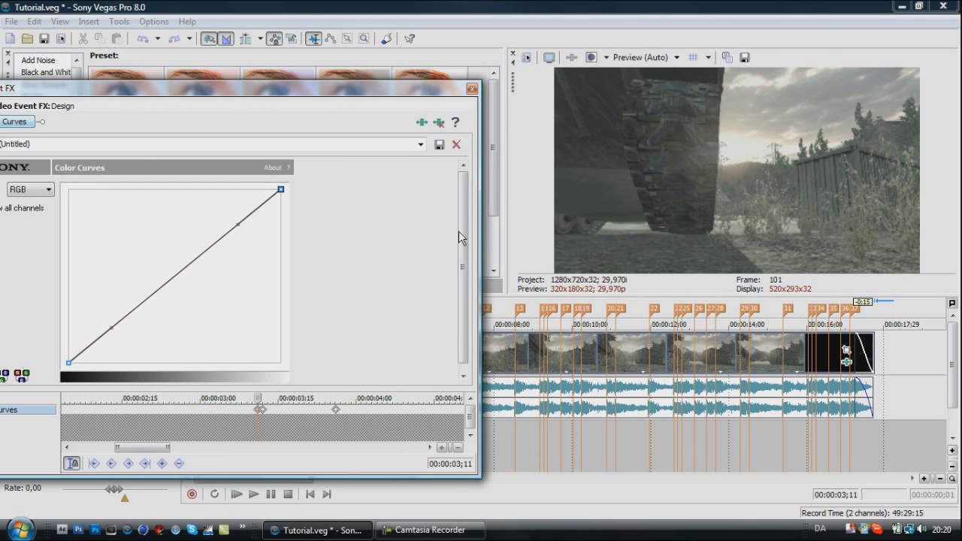
left_click_drag(328, 87, 184, 95)
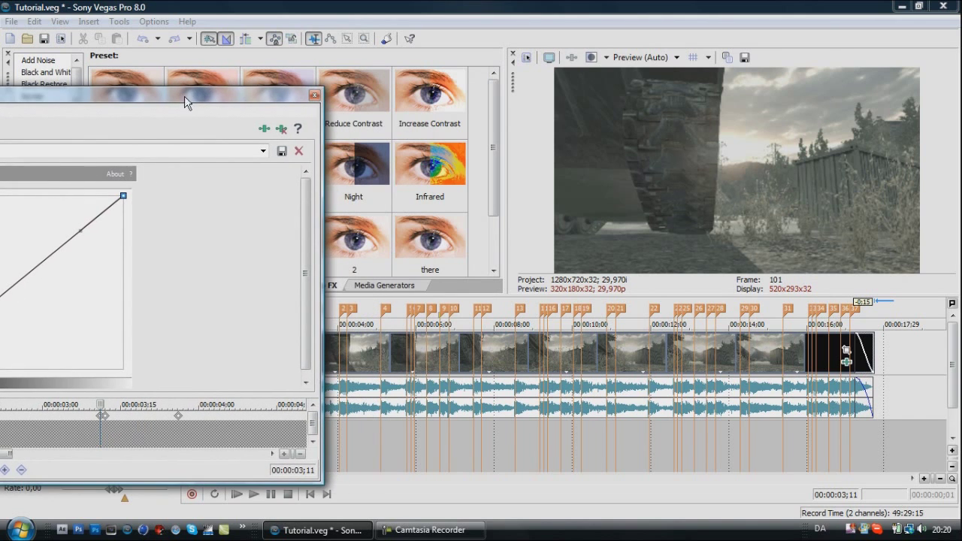
Add a Color Curves keyframe at 05;02, close the settings, and set the cursor to 03;06
left_click(384, 364)
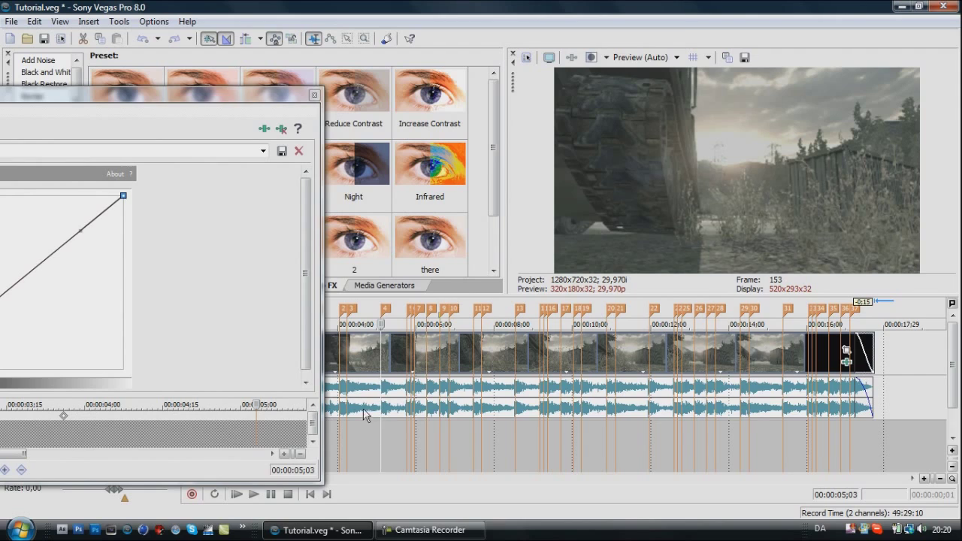
scroll(251, 431, "right", 2)
key("Left")
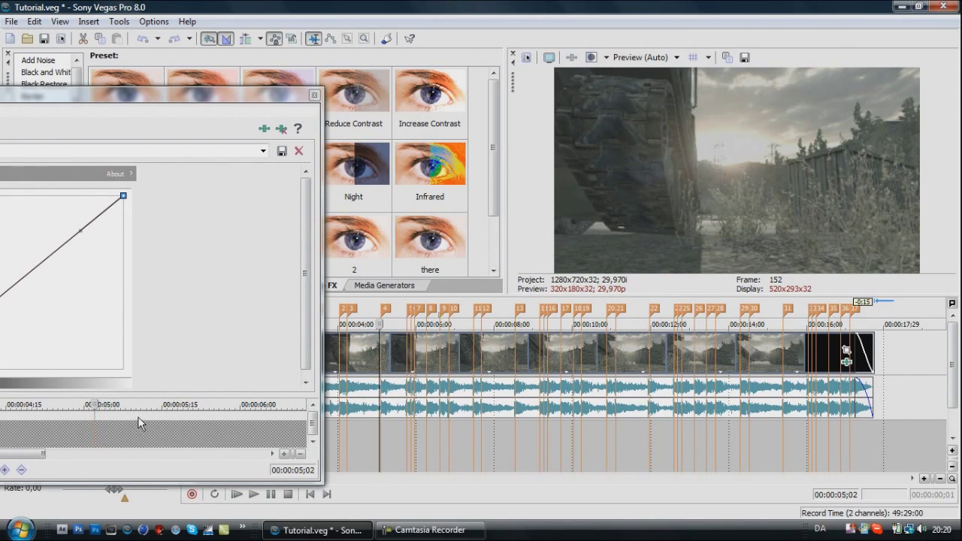
double_click(96, 416)
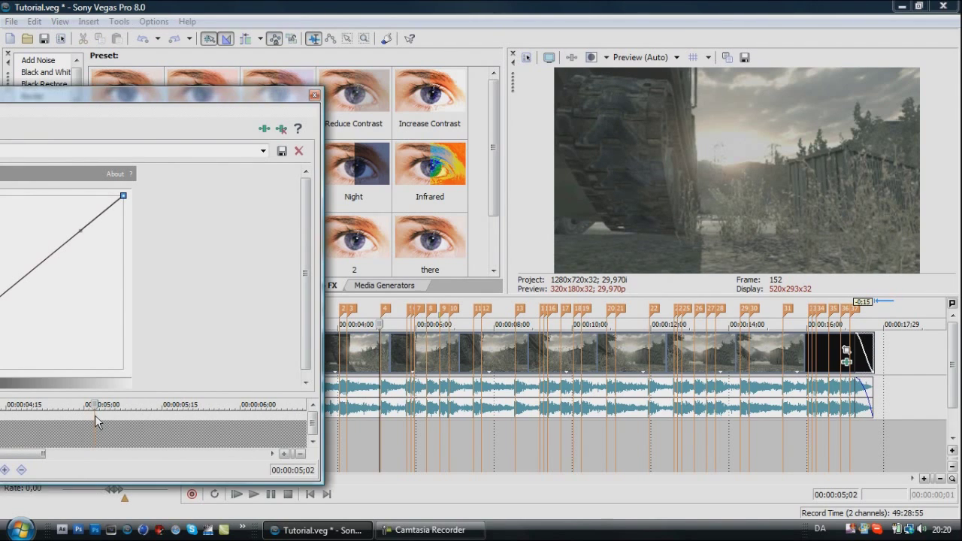
left_click(315, 95)
left_click(307, 359)
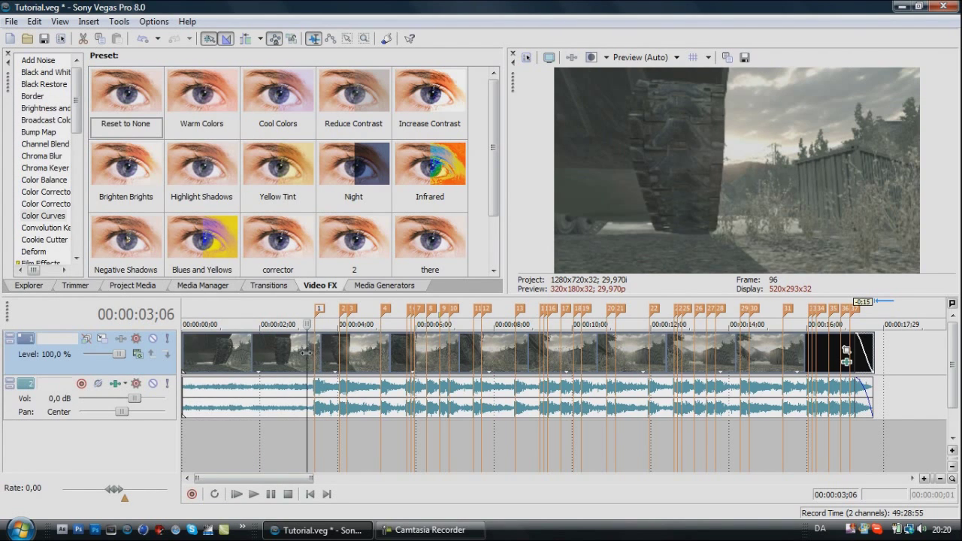
Play and stop the opening from 03;06, set the cursor to 04;01, and reopen Color Curves
key("space")
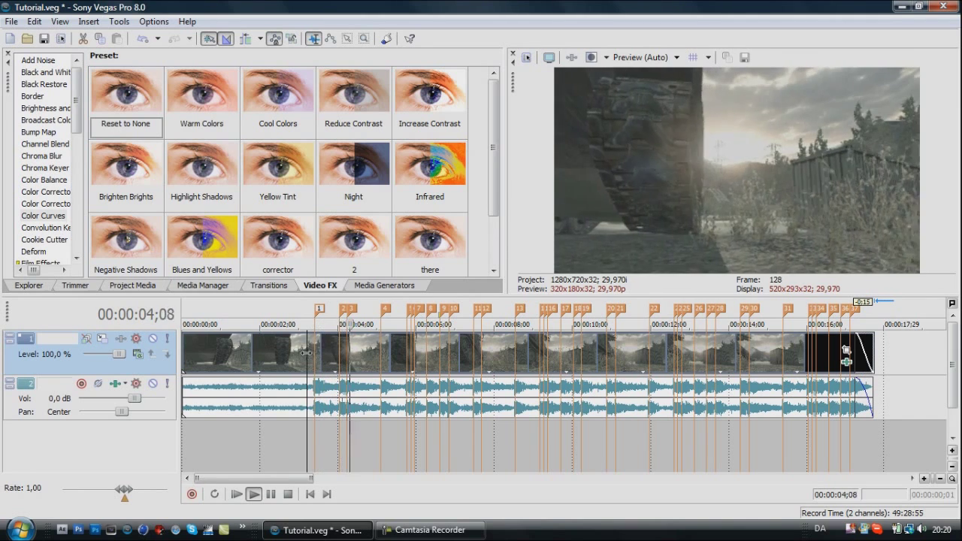
key("space")
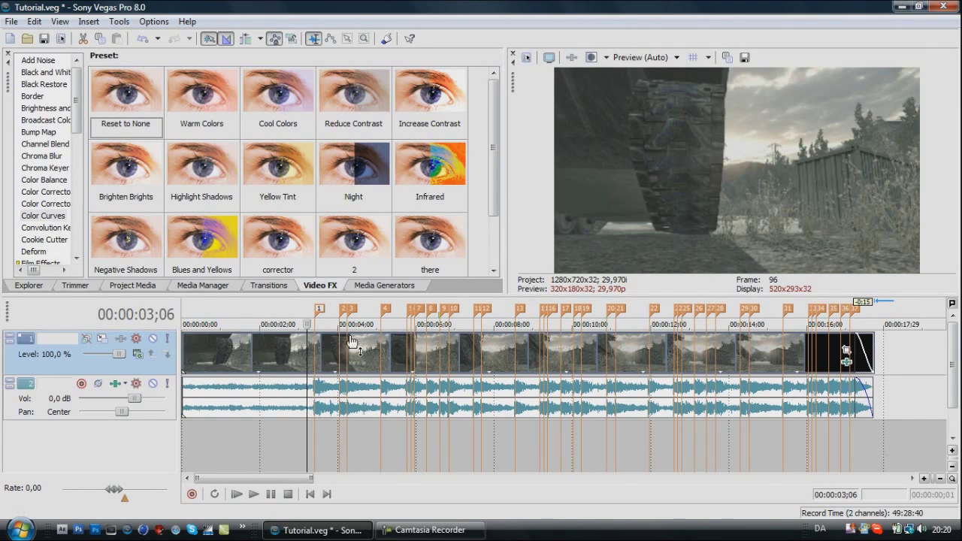
left_click(340, 353)
scroll(443, 363, "up", 3)
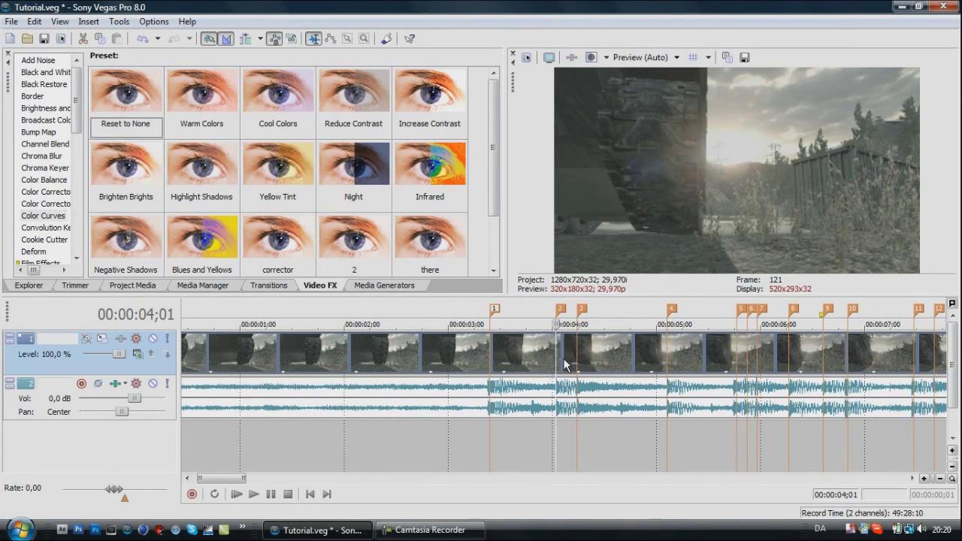
scroll(560, 365, "down", 6)
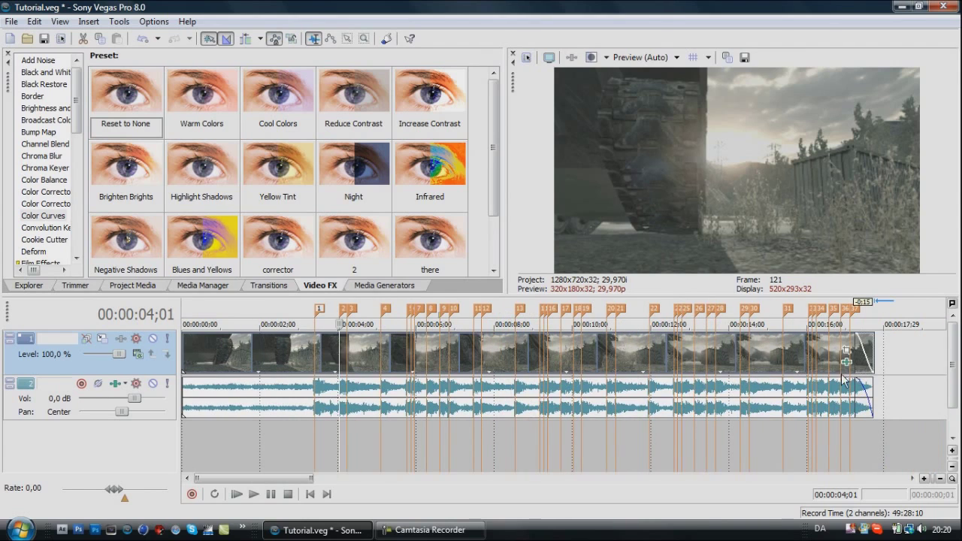
left_click(846, 363)
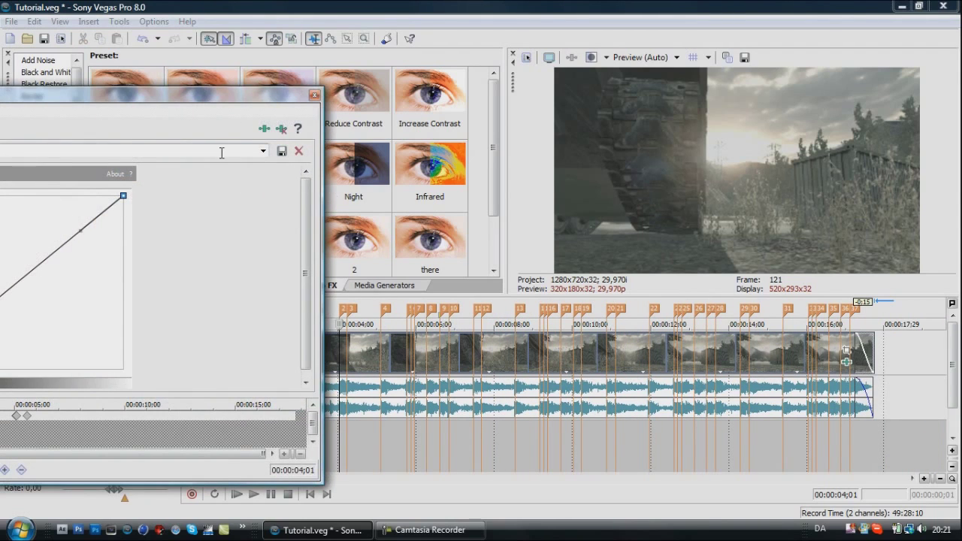
Uncover the tracks and add Color Curves keyframes at 04;00 in the keyframe strip
left_click_drag(188, 95, 945, 136)
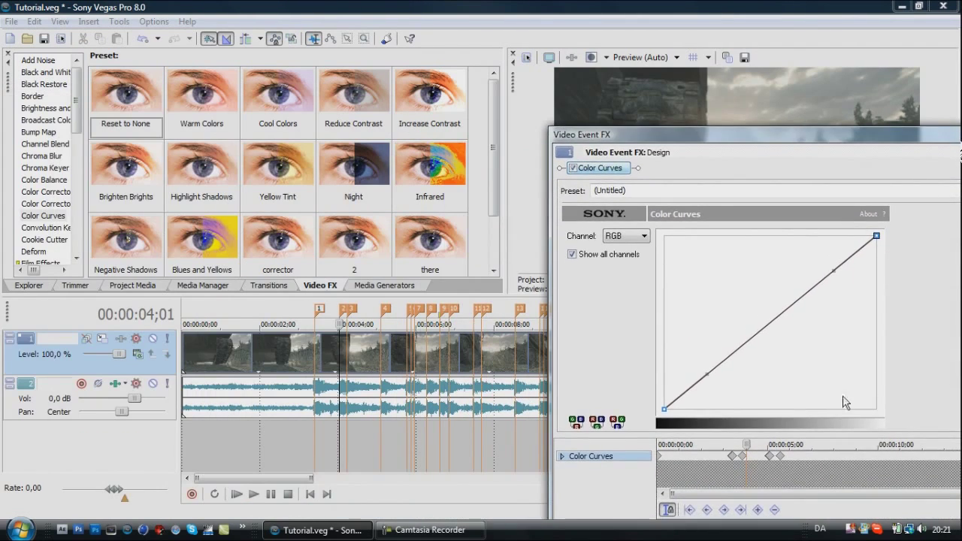
left_click(337, 344)
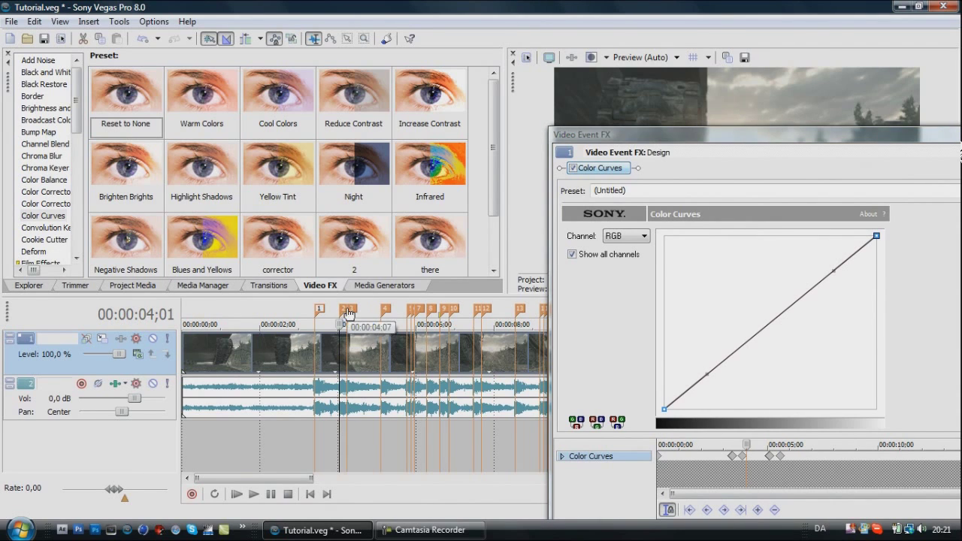
scroll(743, 490, "up", 5)
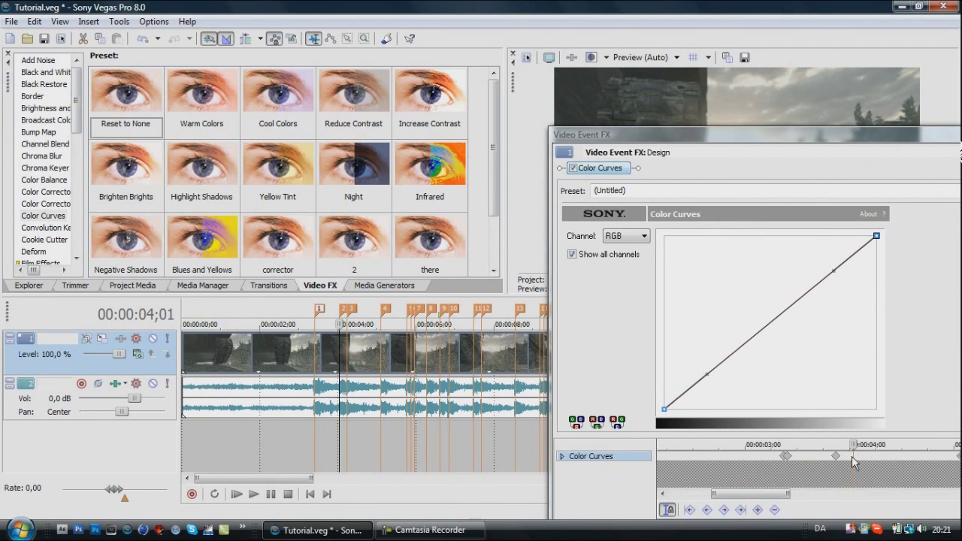
left_click(852, 456)
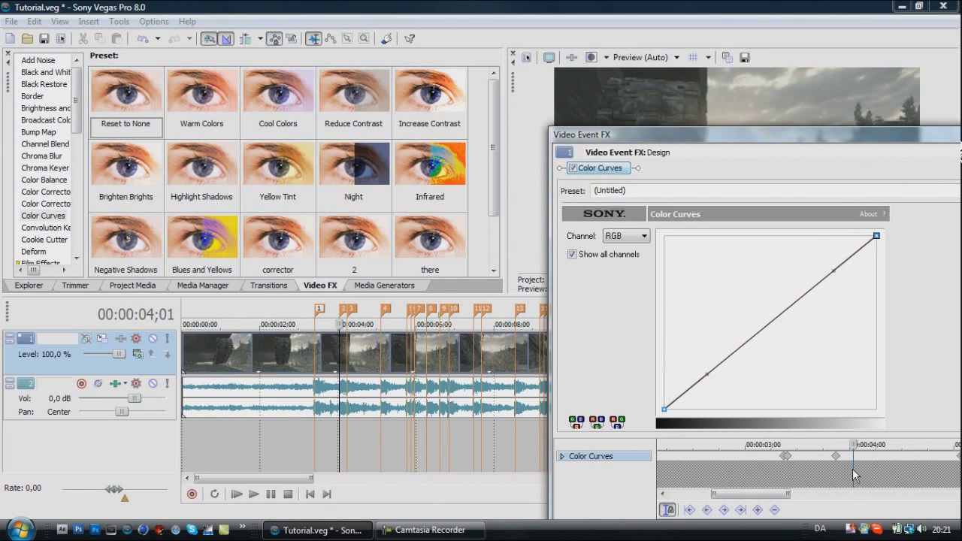
left_click(849, 450)
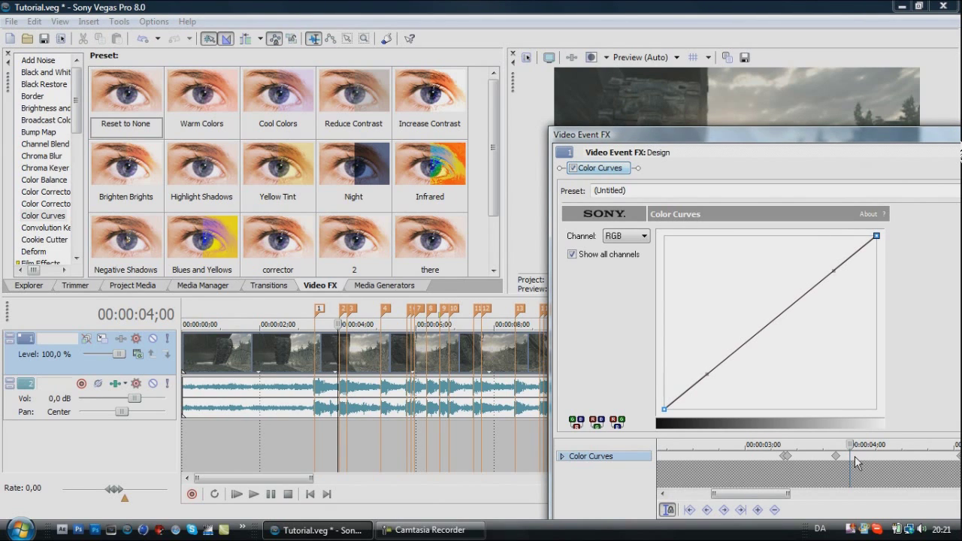
double_click(850, 456)
Step through the keyframes at 03;11, 03;26, 04;00 and 04;06 to verify their placement
left_click(347, 340)
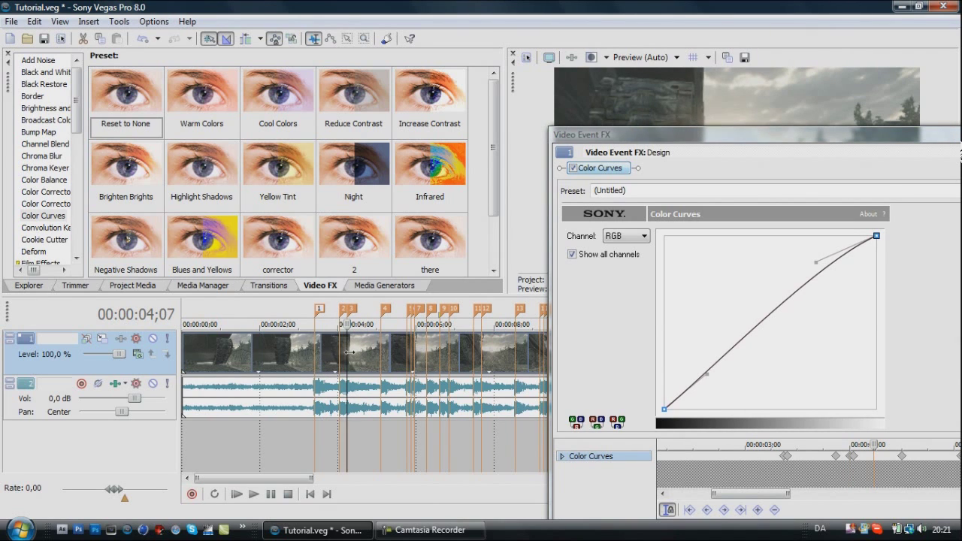
scroll(852, 451, "up", 2)
left_click(851, 455)
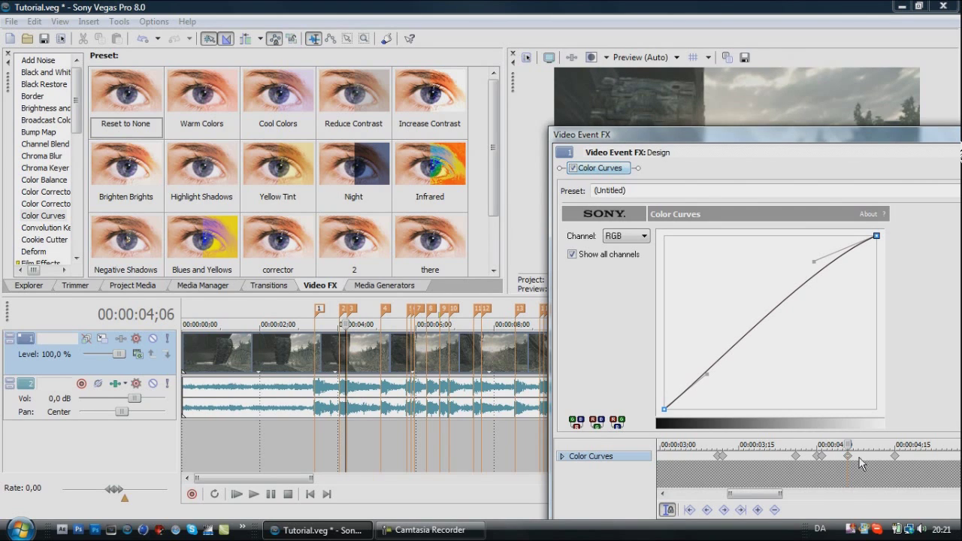
key("ctrl+Left")
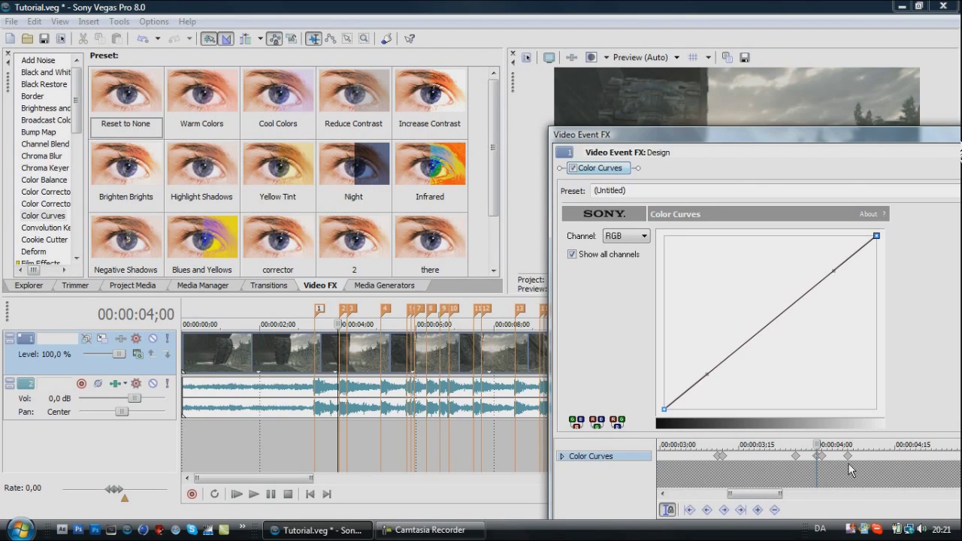
scroll(791, 463, "down", 2)
key("ctrl+Right")
left_click(791, 463)
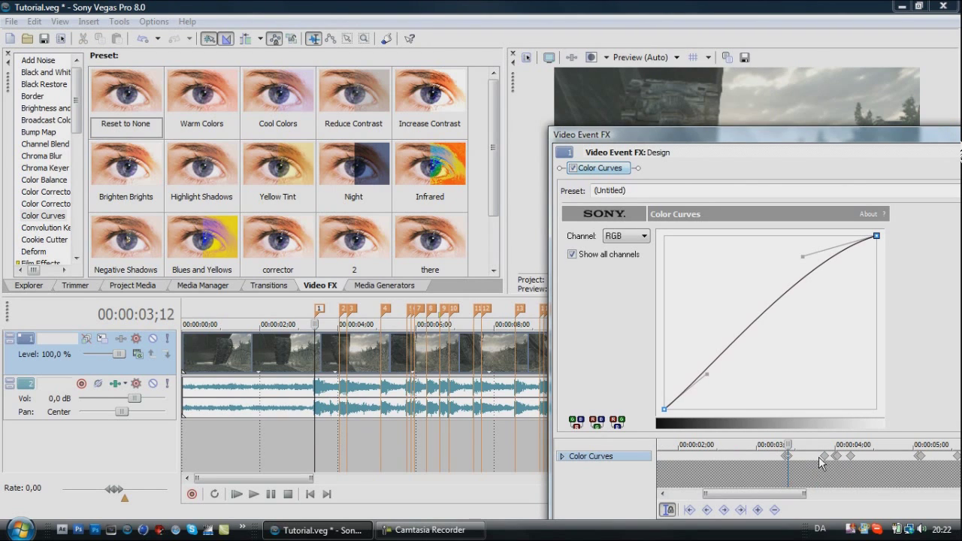
scroll(835, 467, "up", 1)
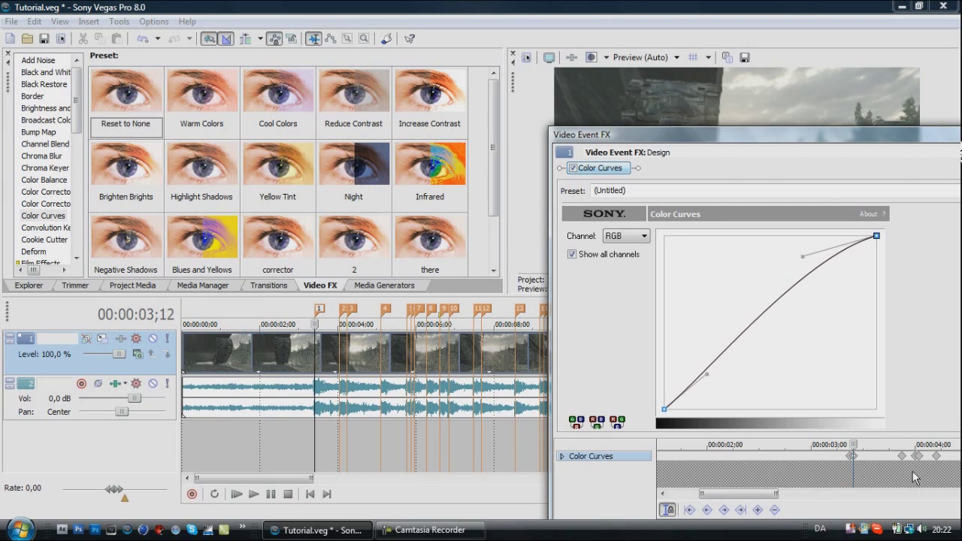
left_click(850, 457)
left_click(902, 457)
left_click(936, 456)
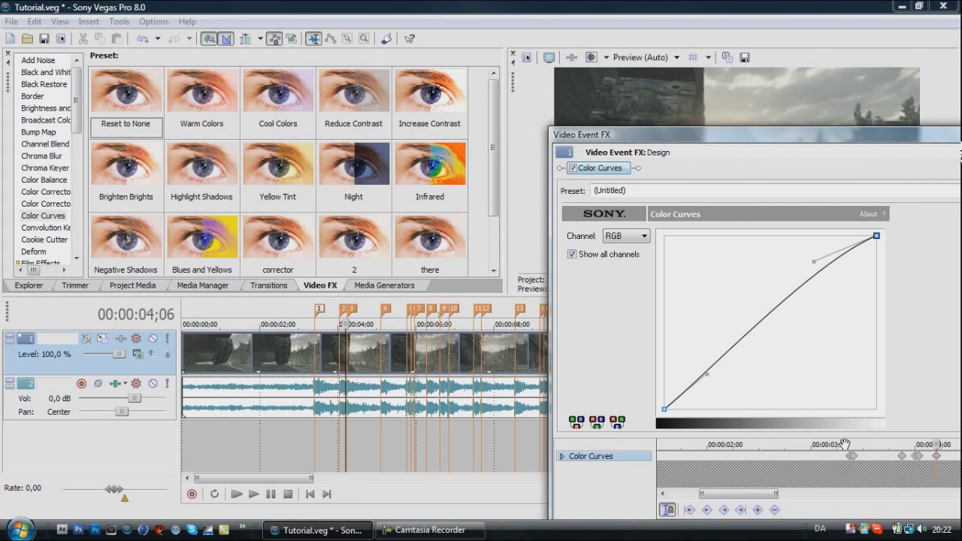
At 04;07, raise the curve's midpoint to brighten that beat frame
left_click(346, 344)
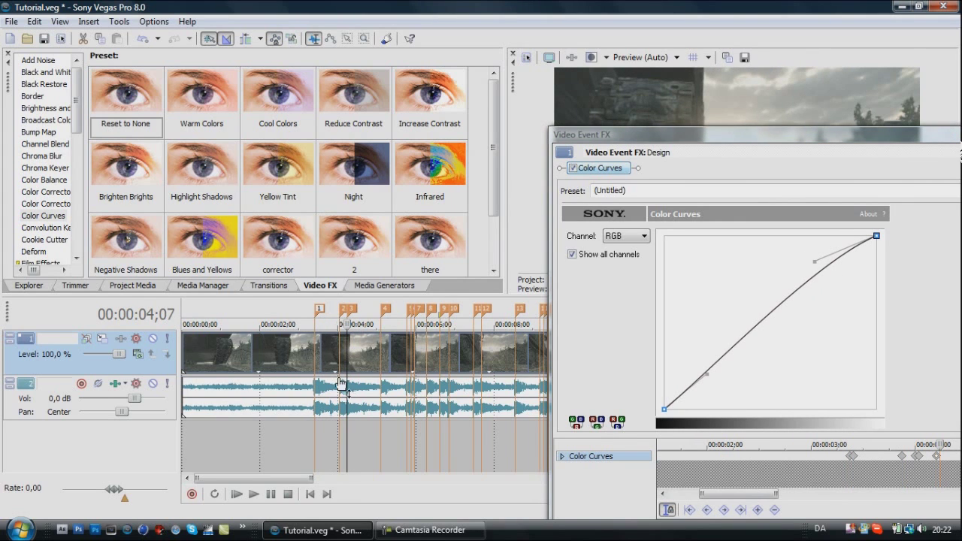
left_click_drag(816, 140, 402, 124)
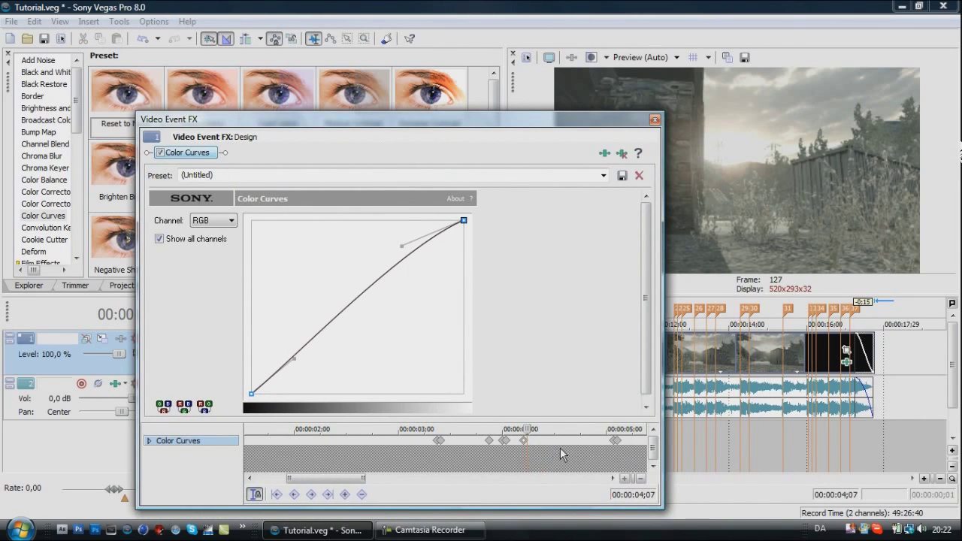
left_click(555, 439)
left_click(527, 441)
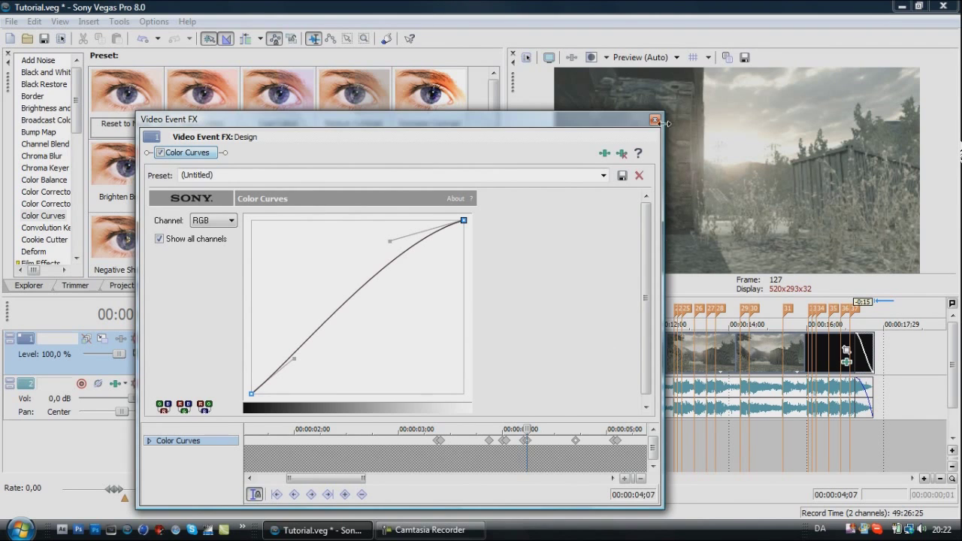